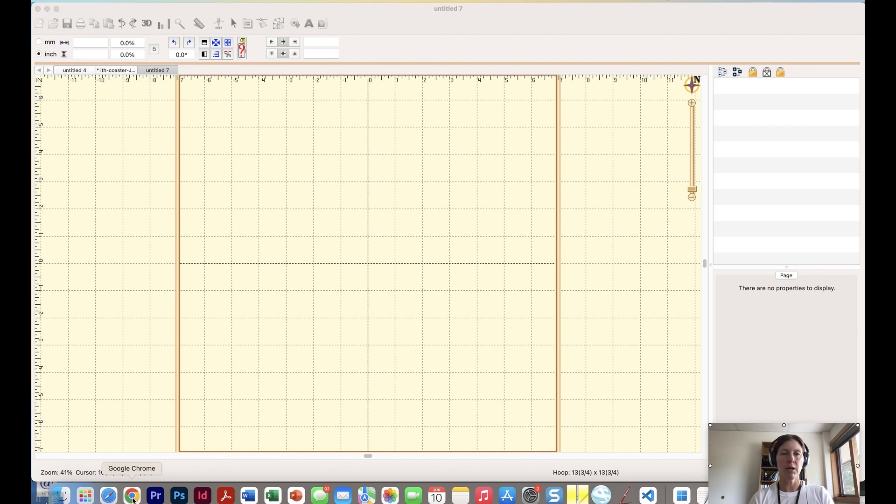
- Switch to Google Chrome and capture an area screenshot of the nomax inc logo in the web page header
left_click(132, 495)
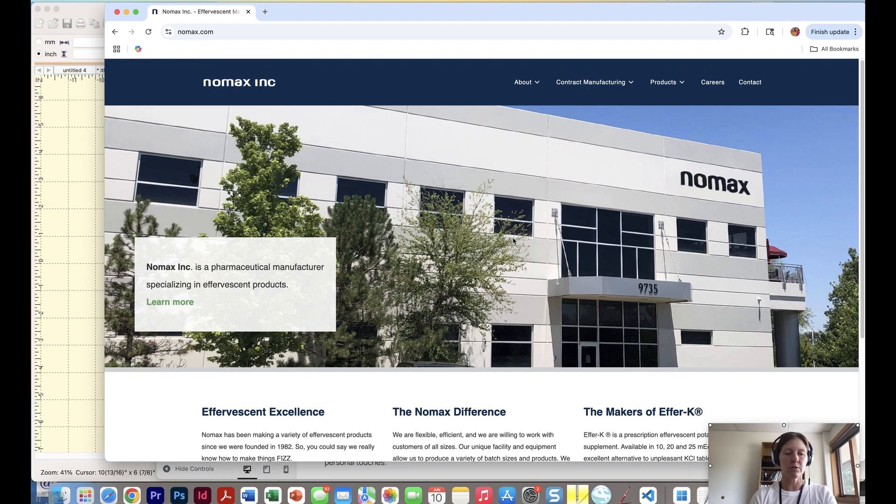
key("super+shift+4")
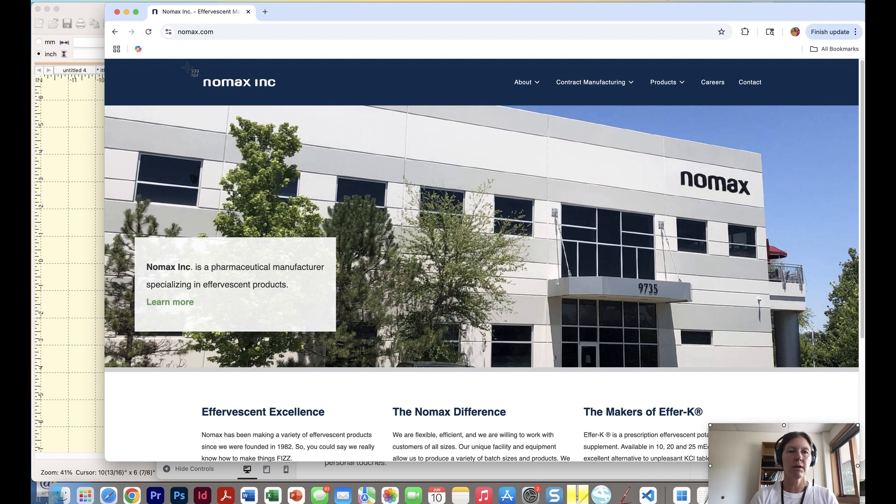
left_click_drag(197, 69, 284, 97)
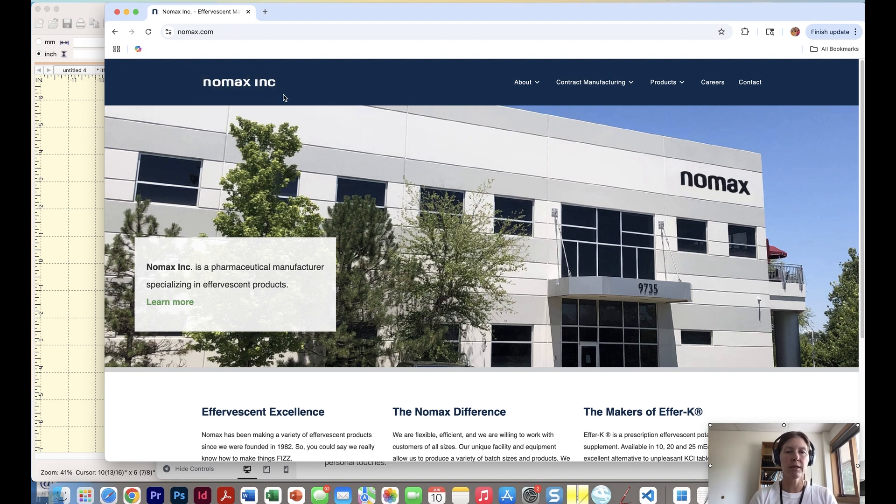
- Switch back to Embrilliance, paste the captured logo into the empty design and enlarge it to about 3 7/8 by 1 1/8 inches
left_click(79, 187)
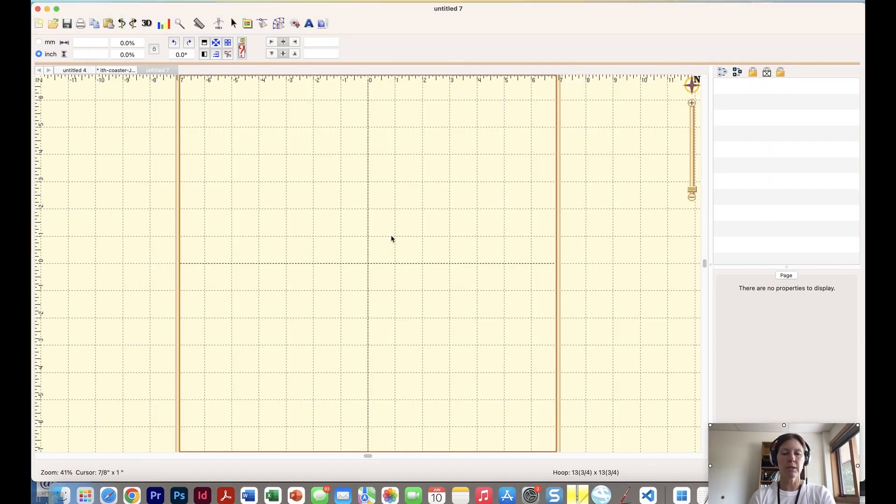
key("super+v")
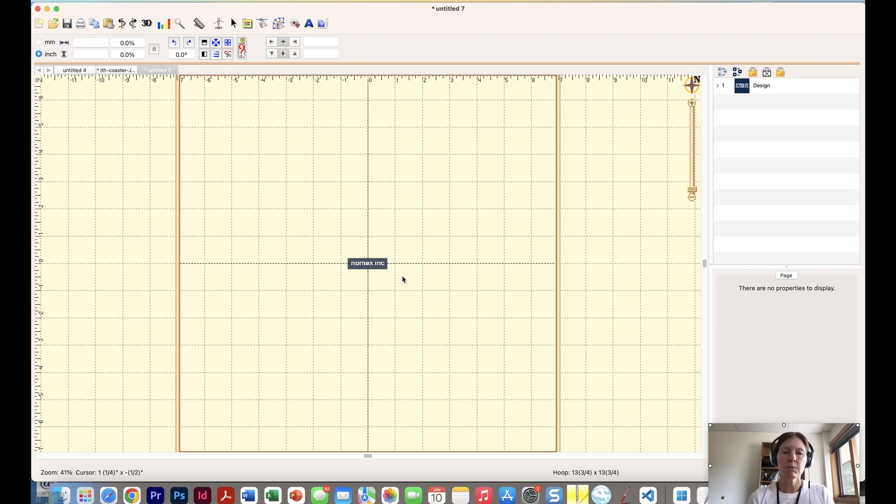
left_click(381, 265)
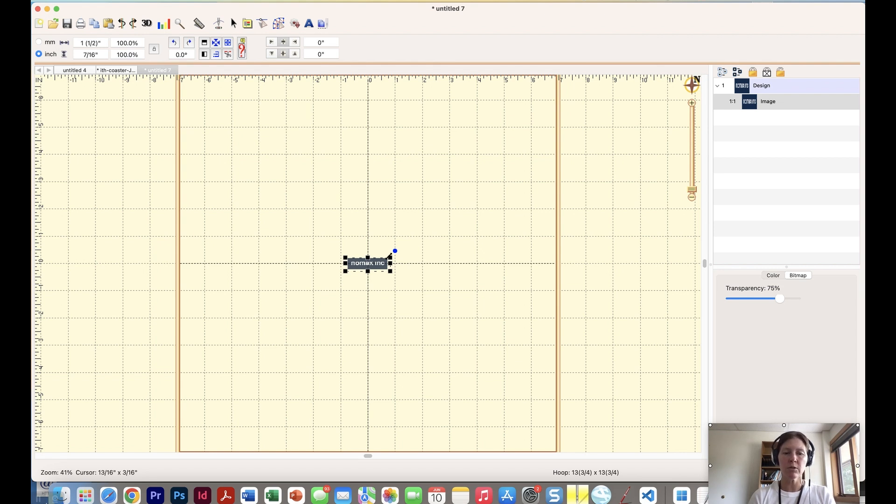
left_click_drag(404, 247, 454, 215)
left_click_drag(369, 266, 361, 265)
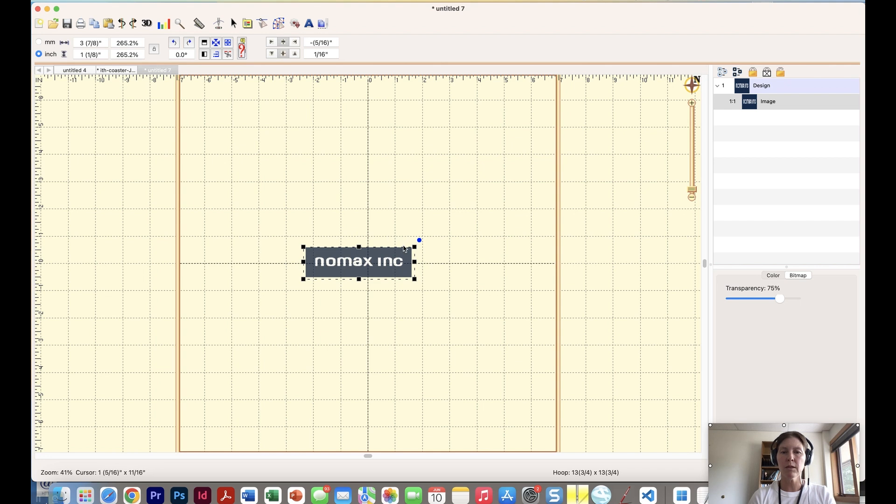
left_click(422, 245)
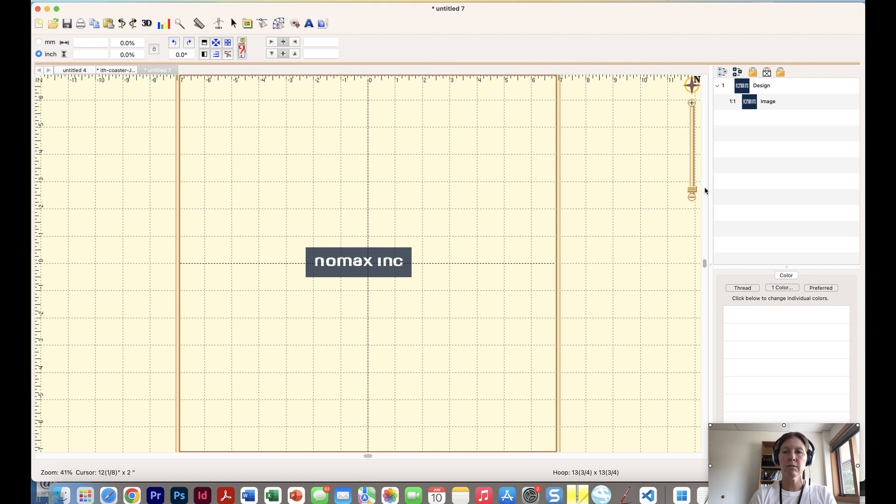
- Start a satin column on the logo's first letter n, placing point pairs up its left stem from the base
left_click(693, 85)
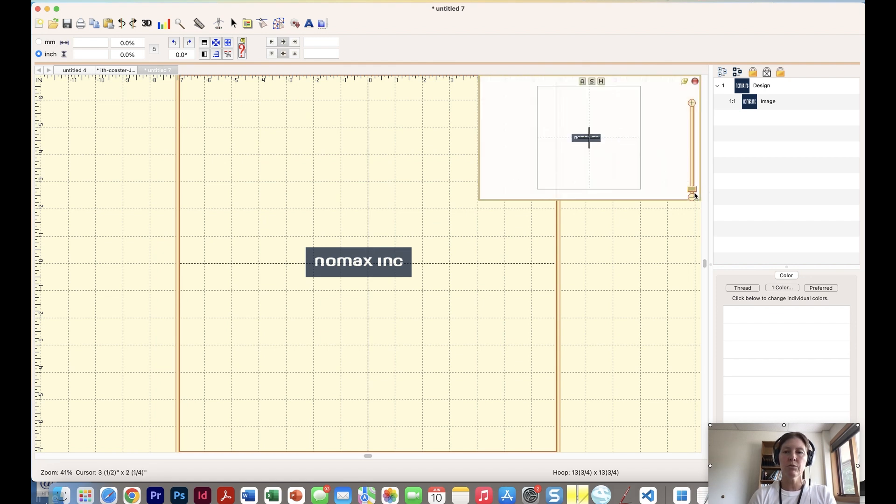
left_click_drag(694, 192, 694, 175)
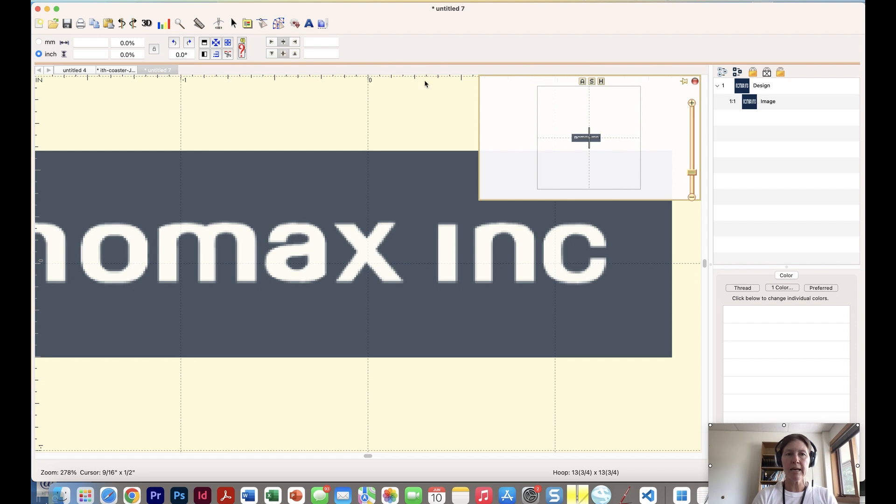
left_click(218, 19)
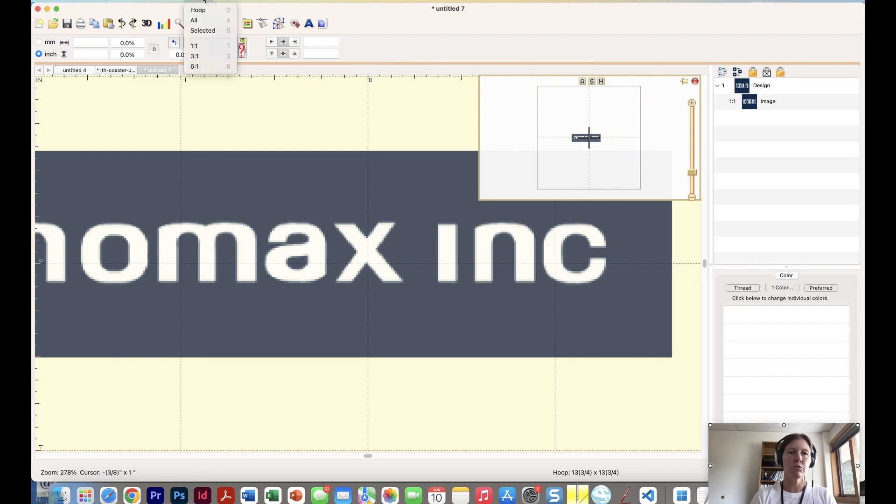
left_click(196, 67)
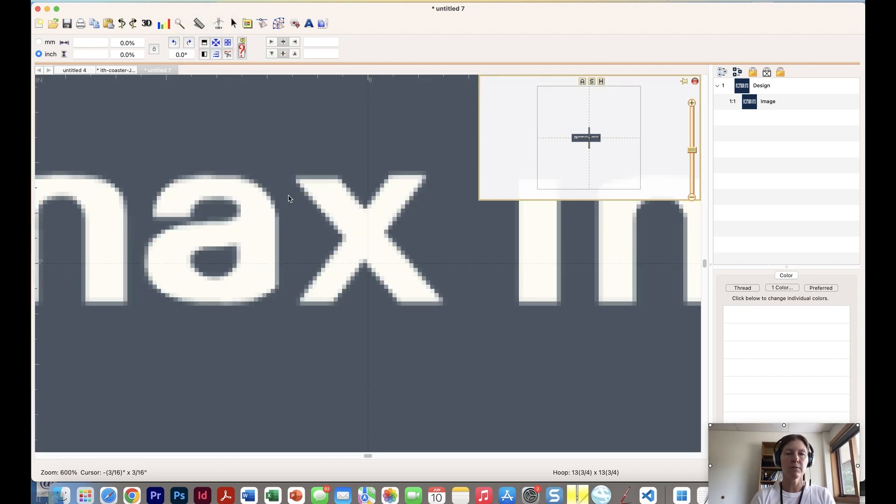
left_click_drag(367, 455, 286, 455)
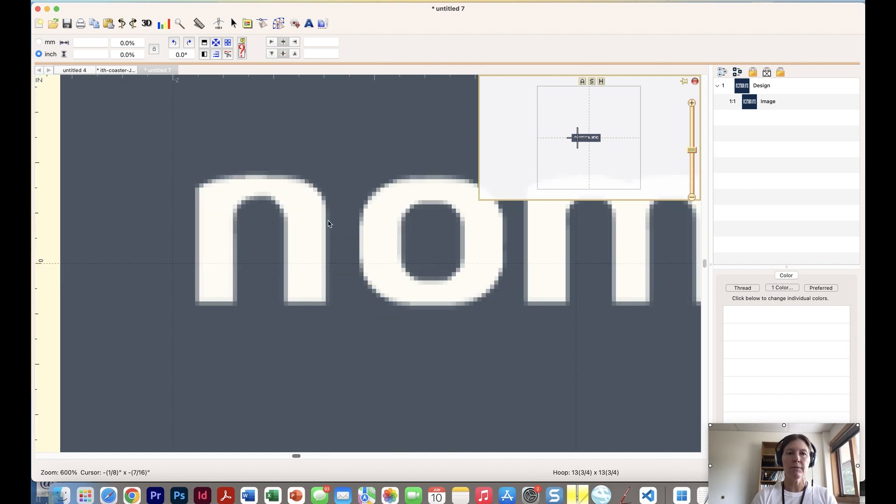
left_click(279, 24)
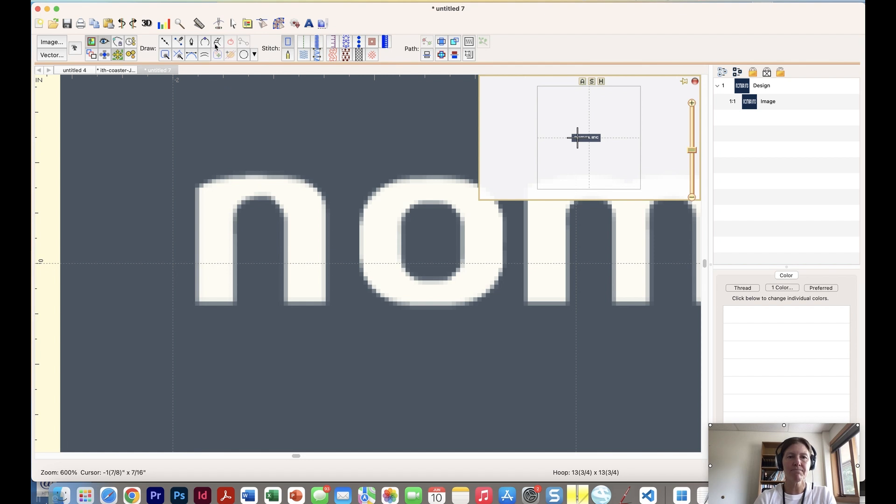
left_click(214, 209)
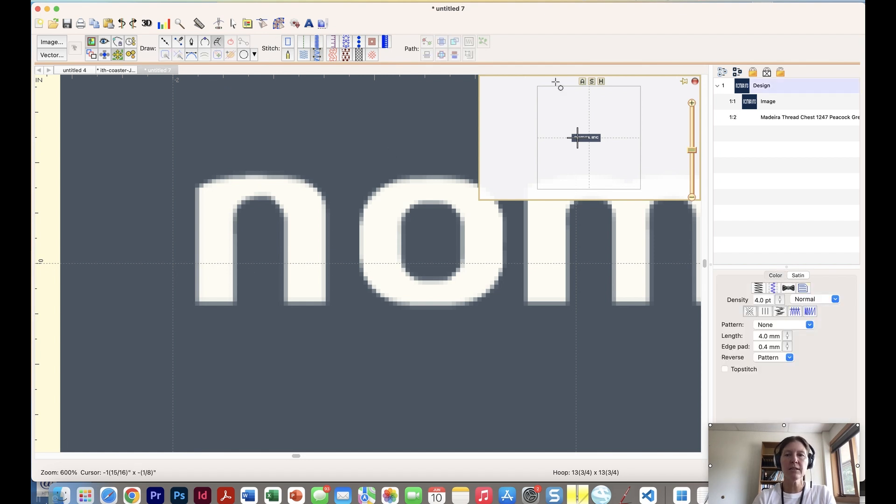
left_click(696, 83)
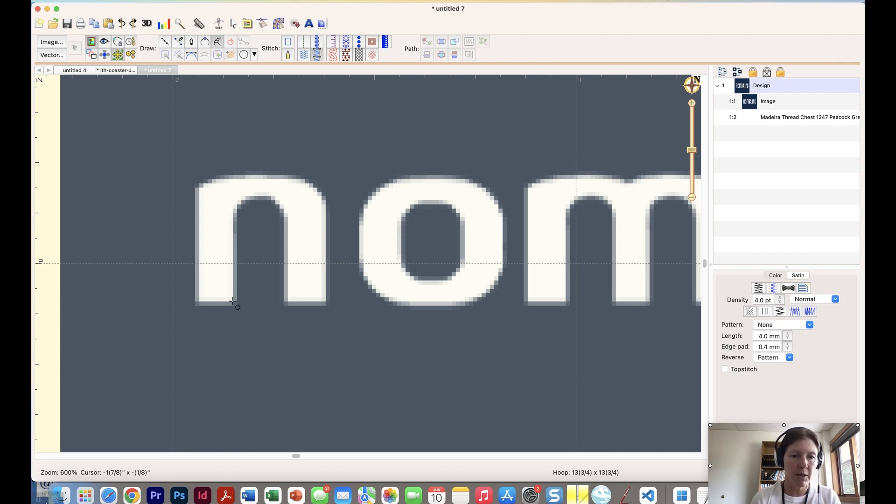
left_click(233, 301)
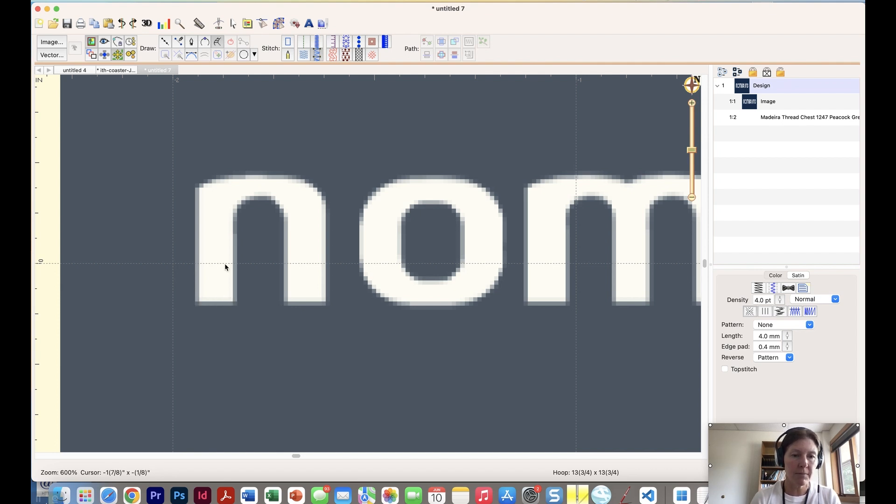
left_click(234, 216)
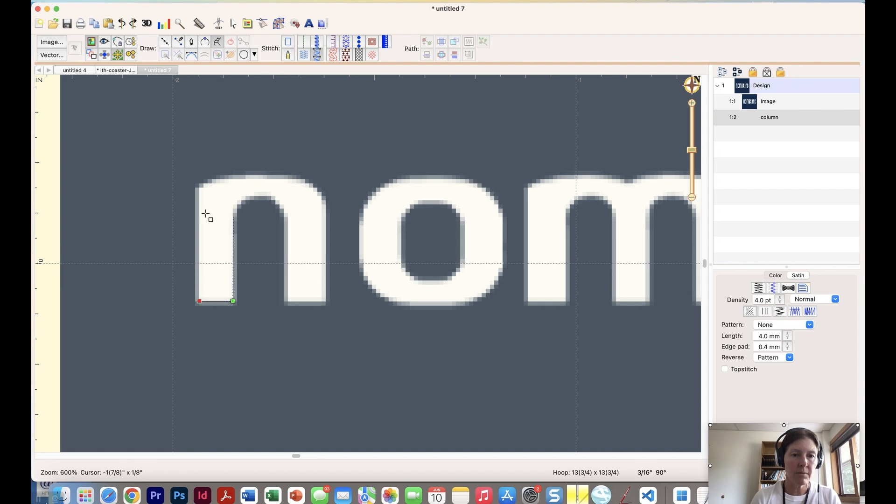
left_click(200, 213)
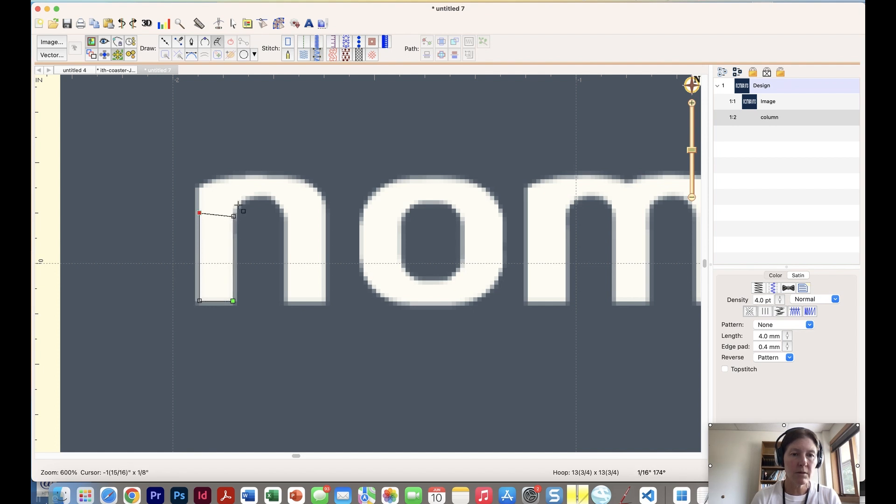
- Continue the satin column with alternating outer and inner curve points around the arch of the n
left_click(211, 182)
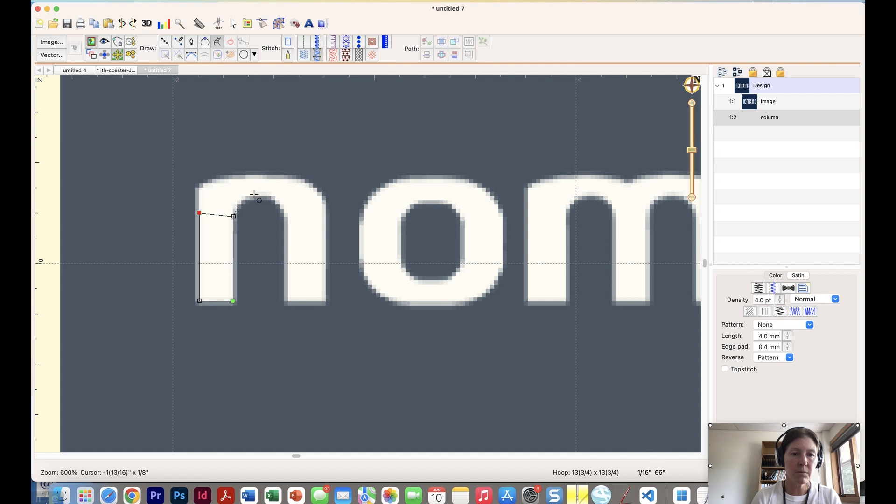
left_click(239, 205)
left_click(252, 178)
left_click(250, 196)
left_click(274, 198)
left_click(286, 177)
left_click(281, 209)
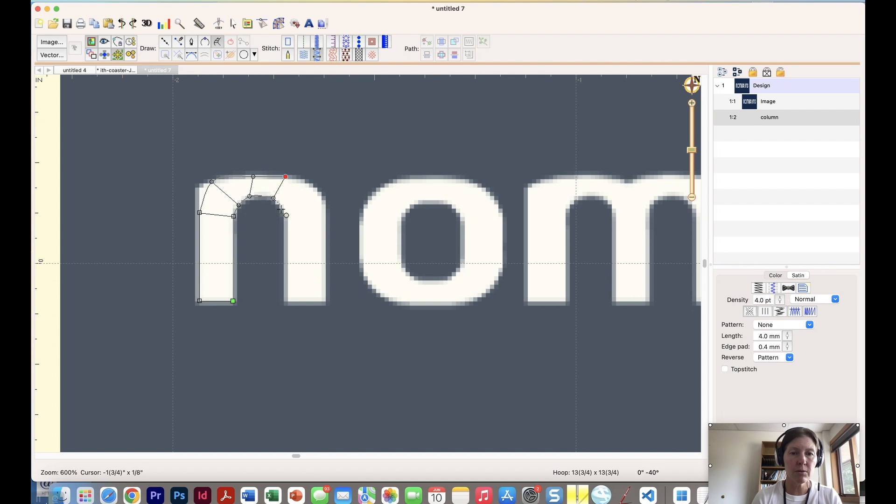
left_click(315, 186)
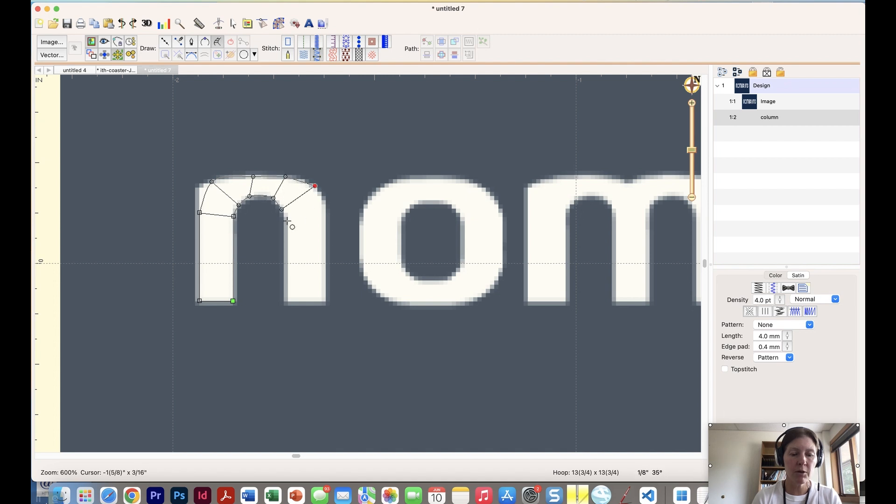
left_click(327, 202)
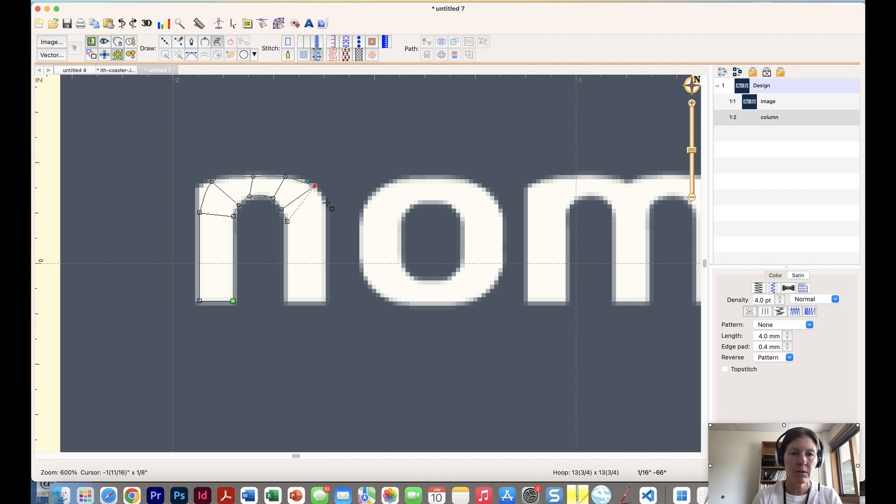
- Extend the satin column down the right stem to the base of the n and generate its stitches
left_click(287, 221)
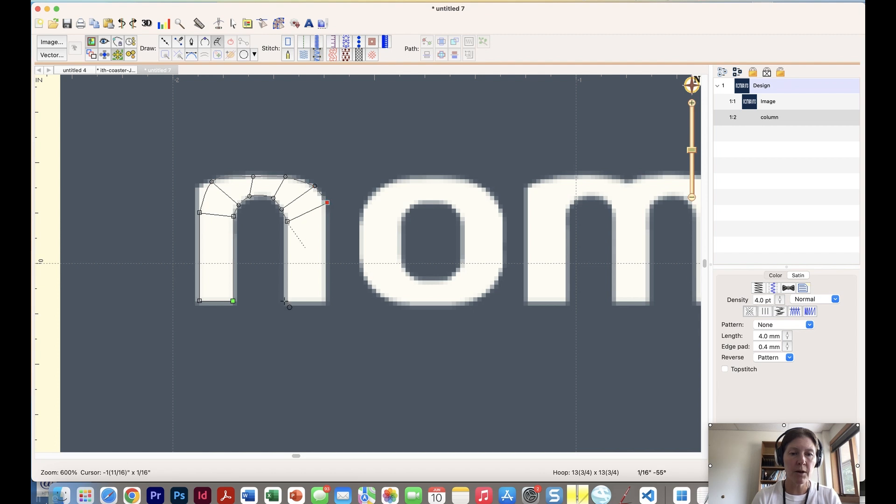
left_click(326, 303)
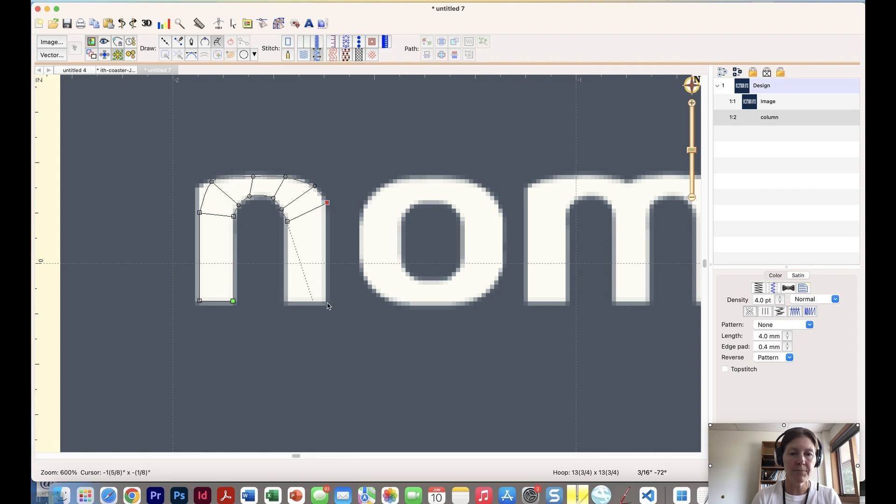
left_click(327, 302)
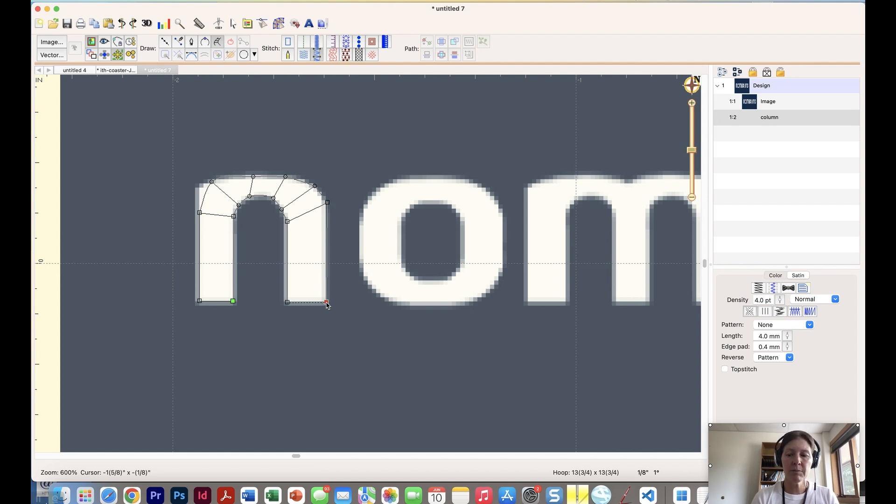
key("Return")
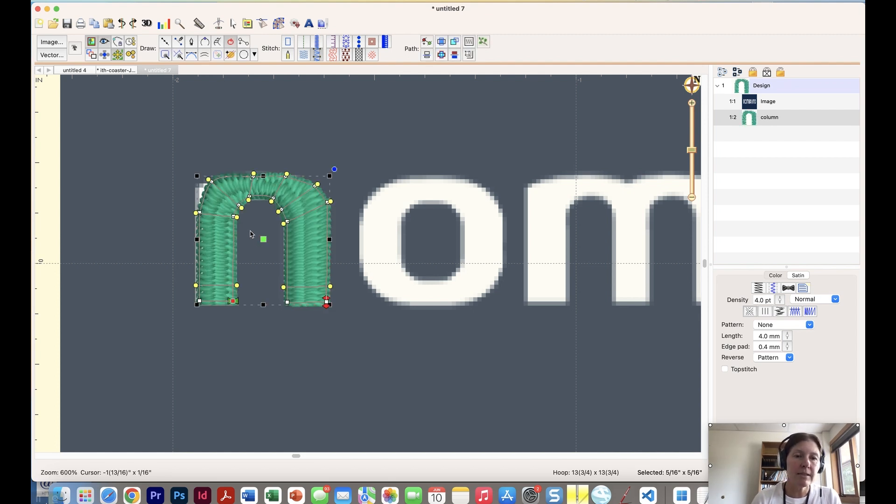
- Move the column's outer point into the upper-left corner of the n and adjust the stitch direction lines near the arch
left_click(208, 188)
left_click_drag(201, 185, 198, 188)
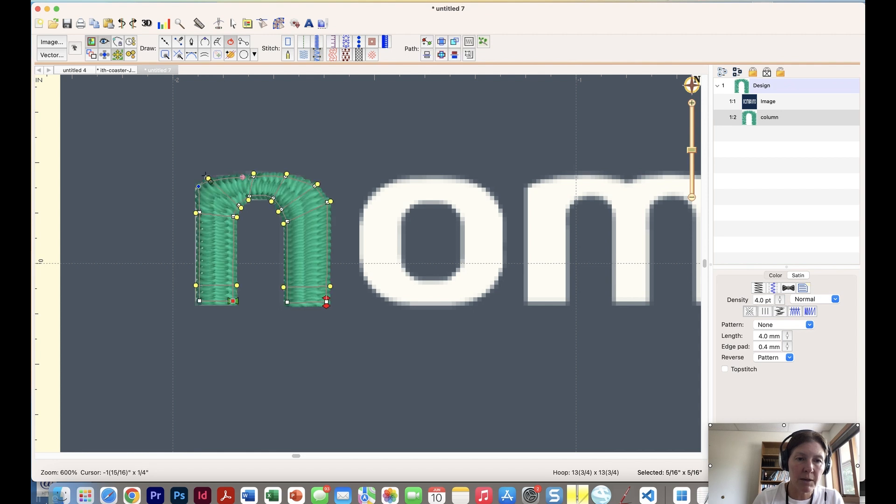
left_click_drag(213, 175, 224, 174)
left_click_drag(249, 202, 252, 200)
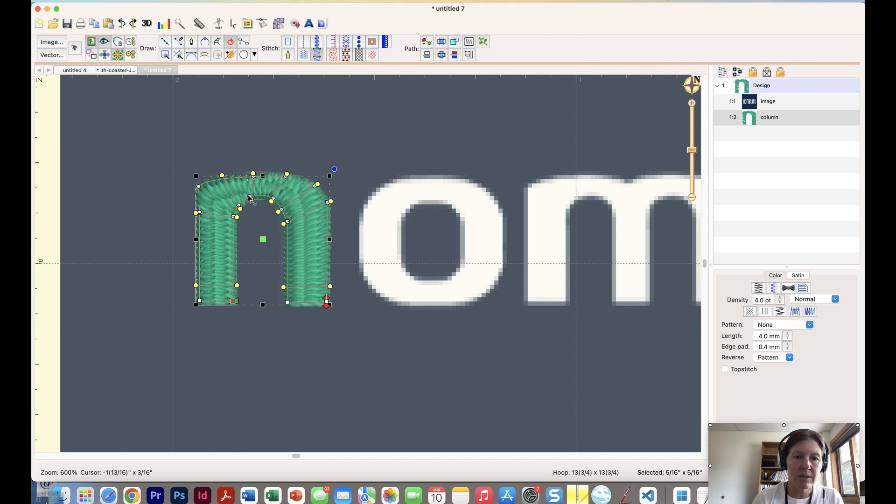
- Fine-tune the column's curve points along the inner arch and the outer upper-right shoulder of the n
left_click(251, 197)
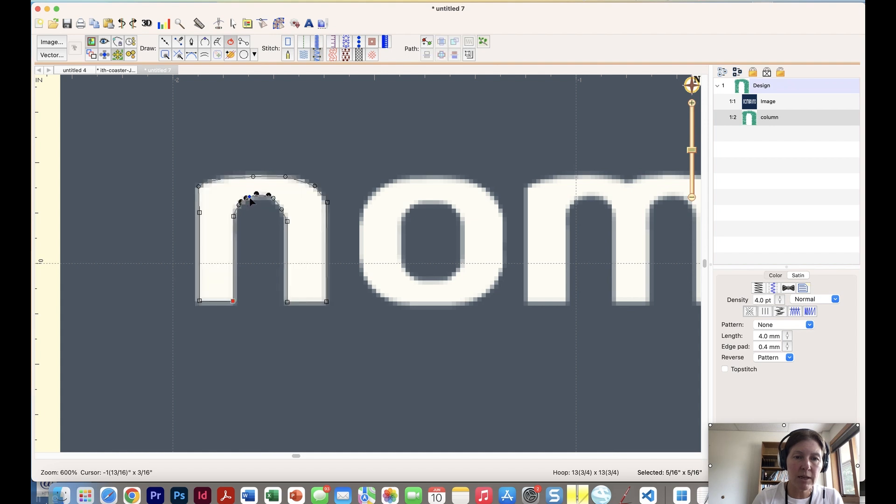
left_click_drag(249, 197, 249, 198)
left_click(270, 200)
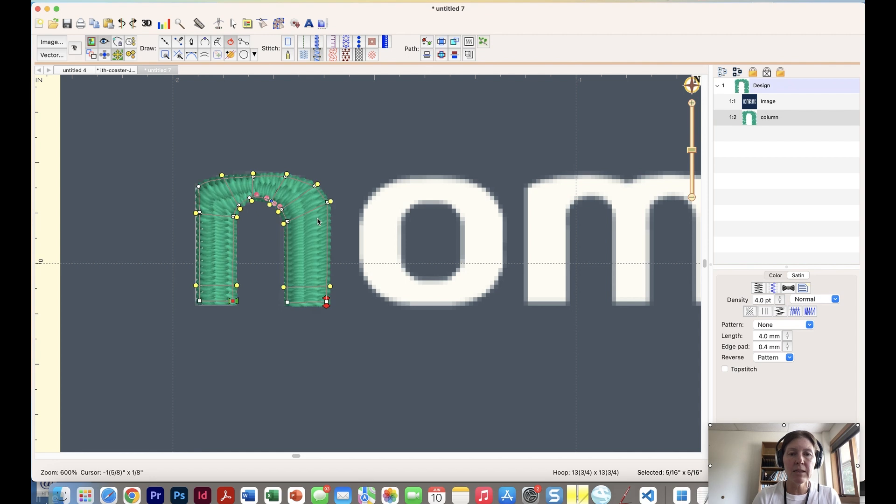
left_click(286, 177)
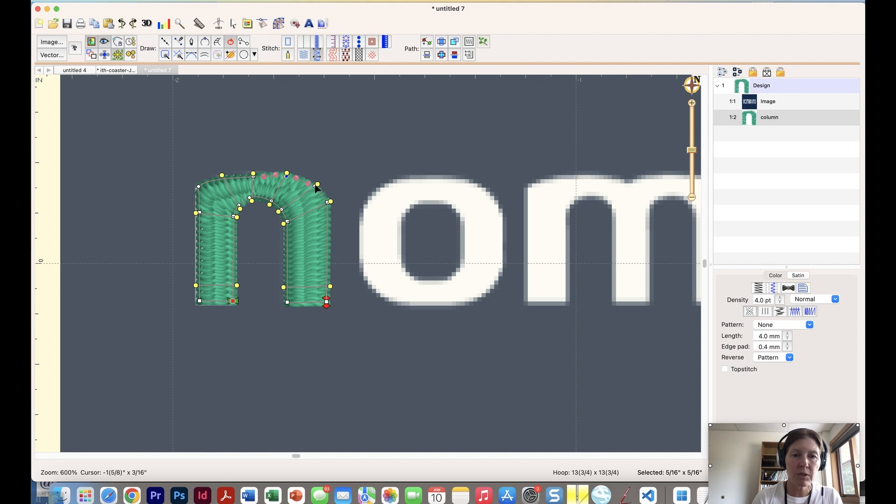
left_click(316, 185)
right_click(316, 186)
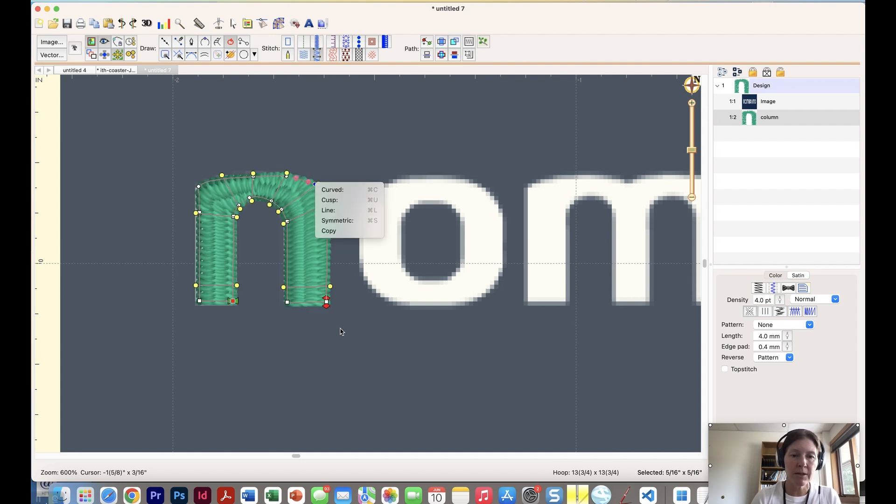
left_click(329, 304)
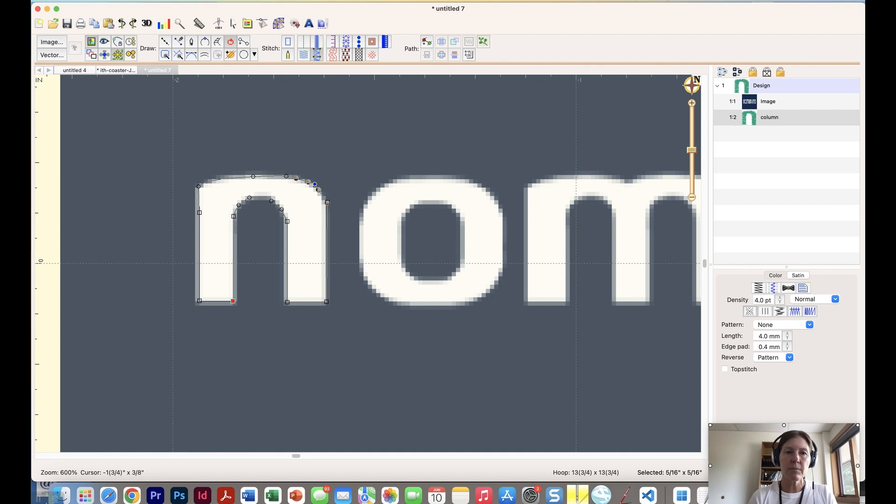
- Start a satin column at the upper right of the o and place paired curve points down its right side
left_click(218, 23)
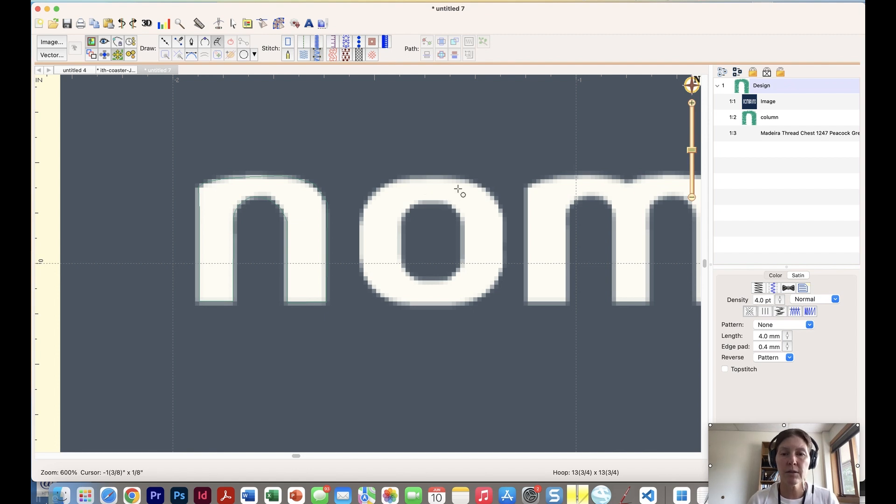
left_click(472, 180)
left_click(463, 224)
left_click(503, 213)
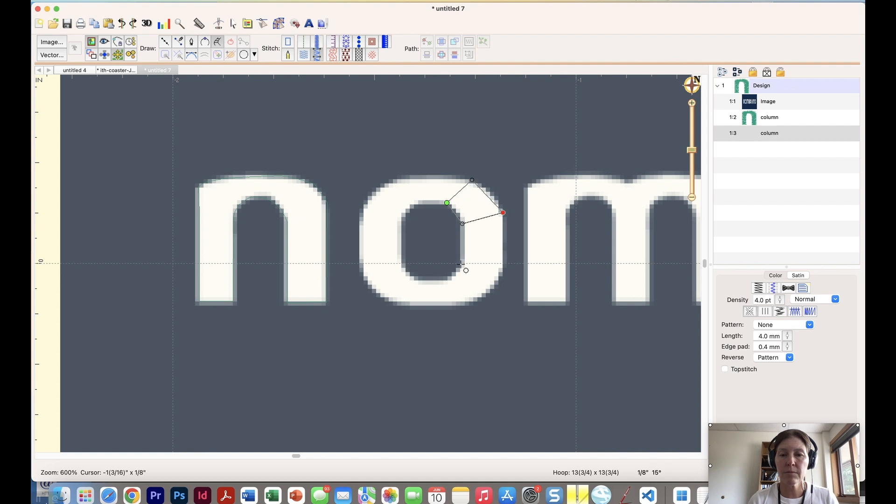
left_click(504, 276)
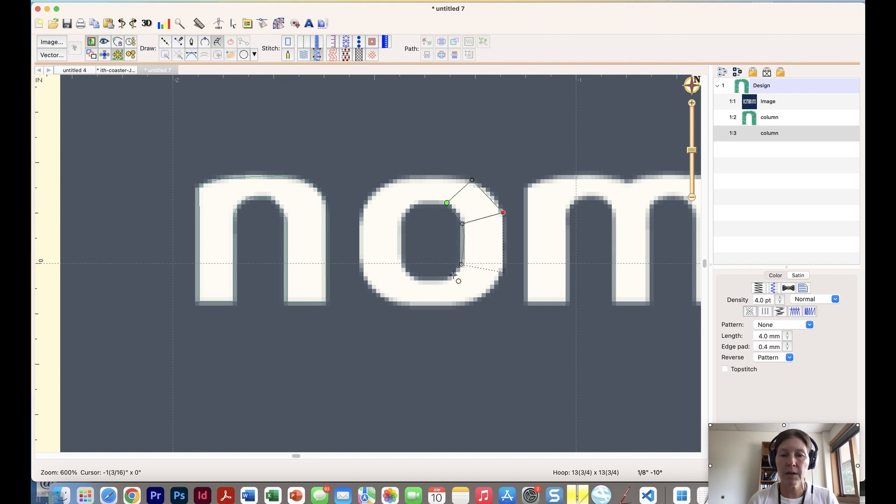
- Continue the satin column with inner and outer curve points around the base of the o
left_click(454, 276)
left_click(476, 301)
left_click(447, 307)
left_click(447, 282)
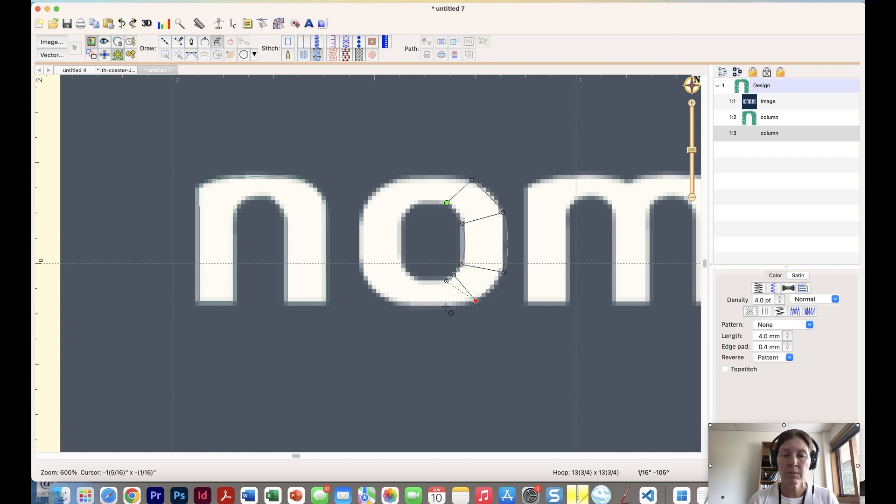
left_click(415, 275)
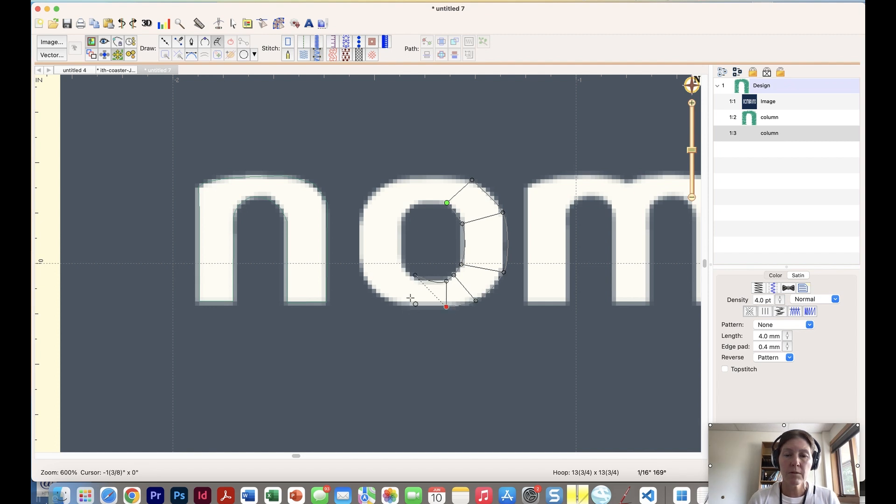
left_click(410, 305)
- Extend the satin column with paired curve points up the left side of the o
left_click(403, 269)
left_click(368, 288)
left_click(361, 249)
left_click(401, 247)
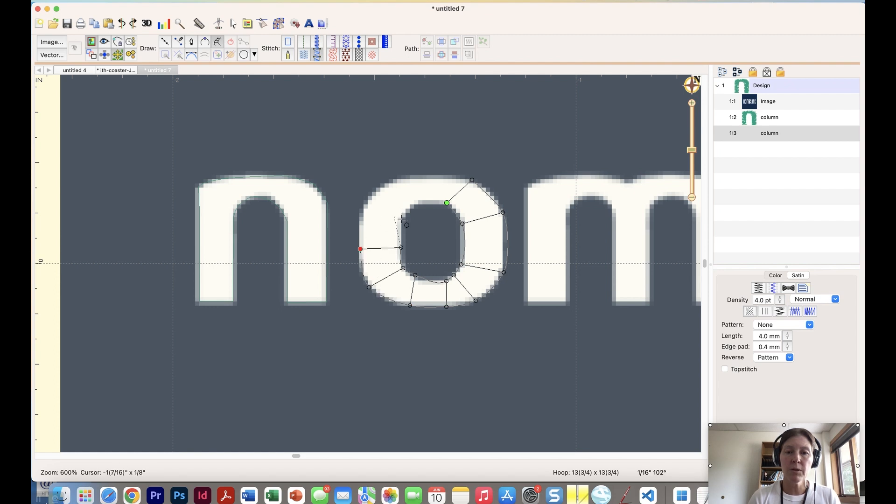
left_click(366, 204)
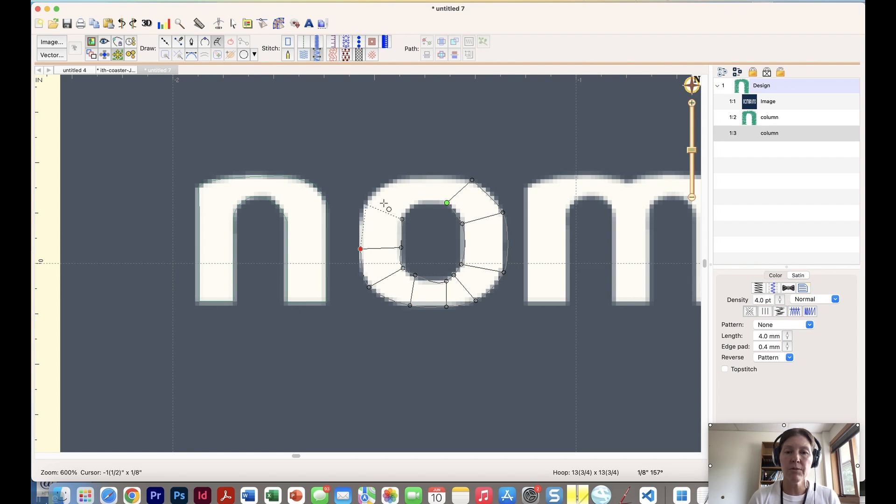
- Carry the column across the top of the o back to its starting points and generate its stitches
left_click(404, 177)
left_click(418, 203)
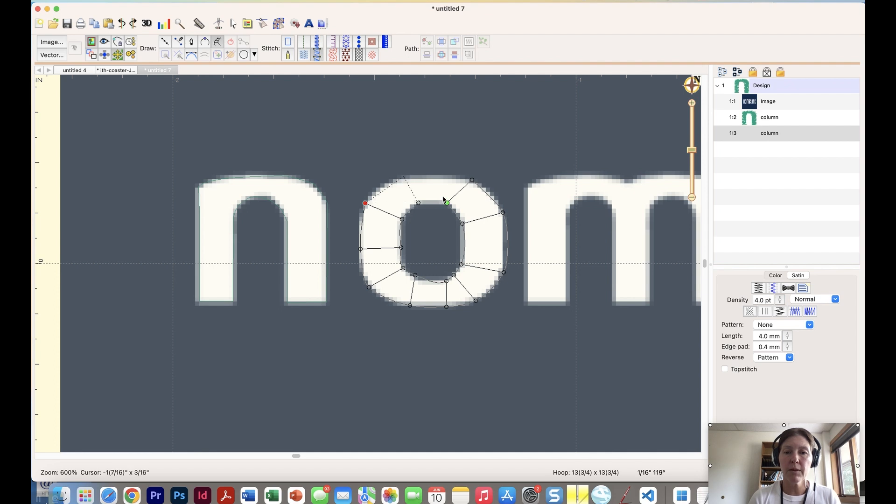
left_click(447, 203)
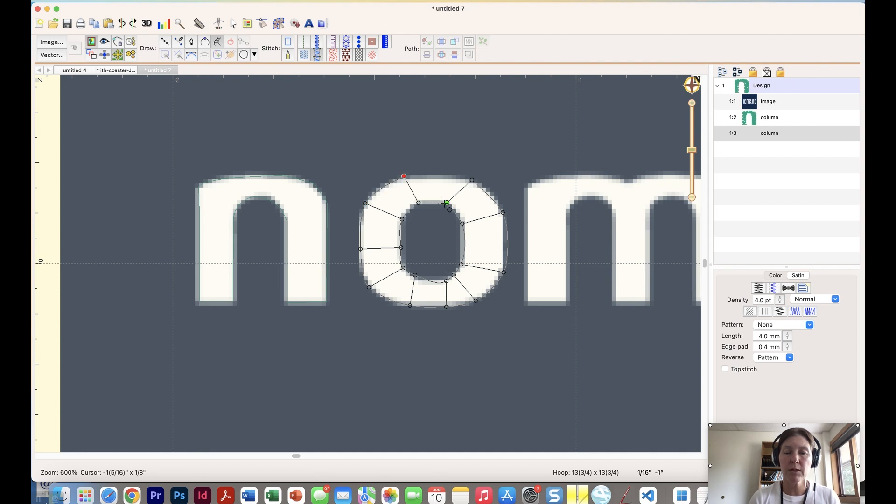
left_click(471, 180)
key("Return")
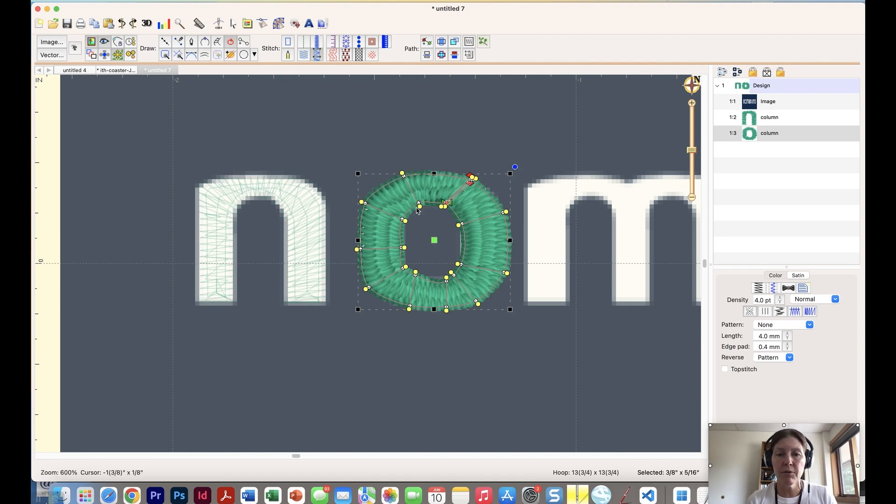
- Nudge the o column's upper-left outer point and shift the curve point along its inner base
left_click_drag(404, 177, 404, 176)
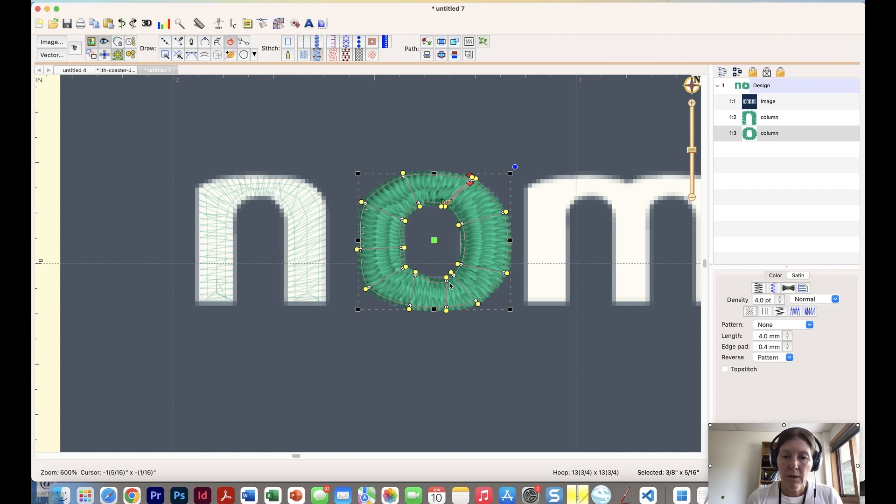
left_click_drag(445, 283, 436, 285)
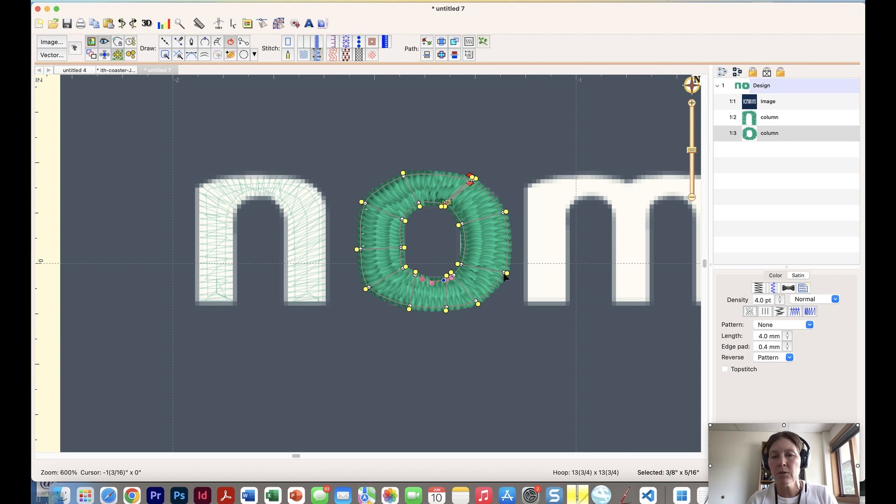
- Change the point type of the o's two right outer points and pull their curve handles inward to flatten the right side
left_click(506, 275)
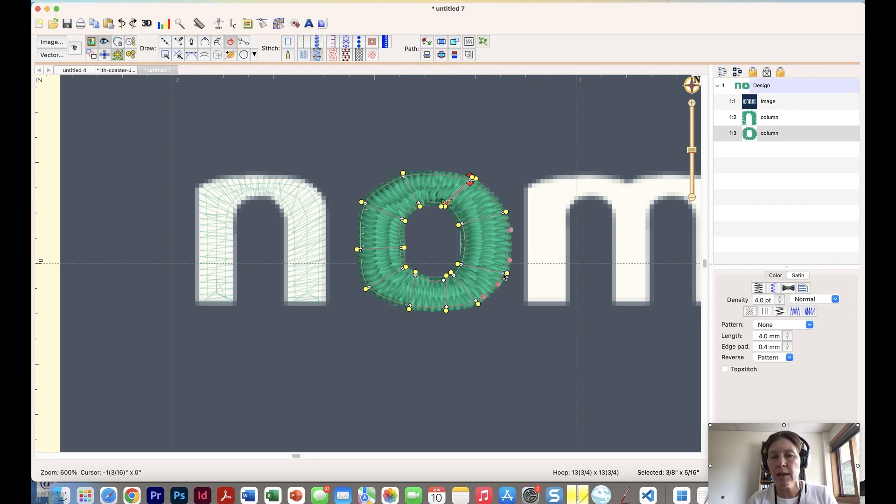
right_click(504, 274)
left_click(523, 293)
left_click_drag(510, 257, 507, 250)
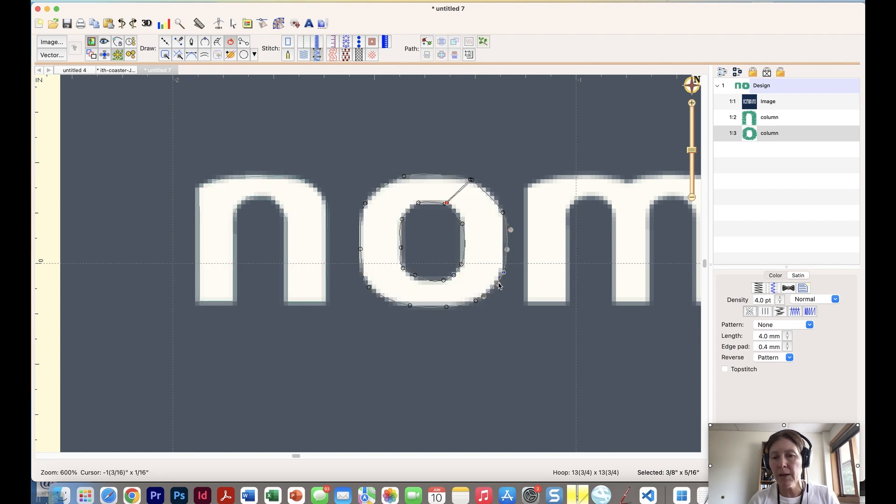
left_click_drag(505, 251, 503, 251)
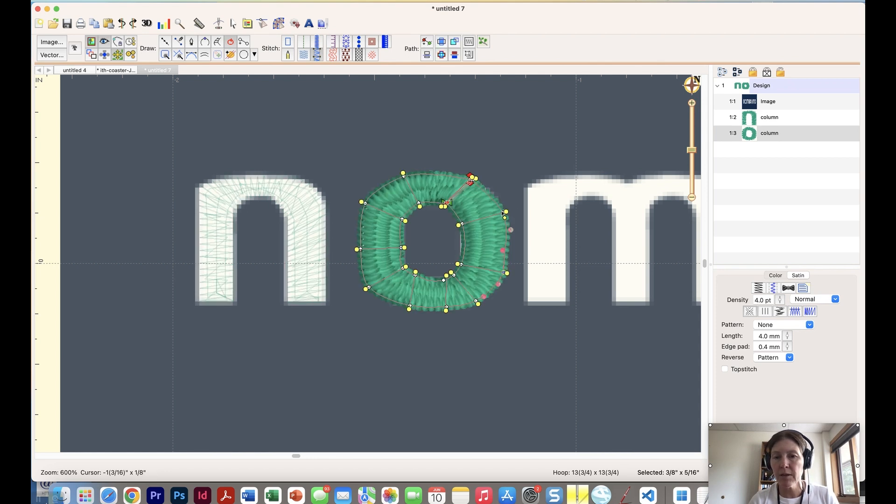
right_click(504, 214)
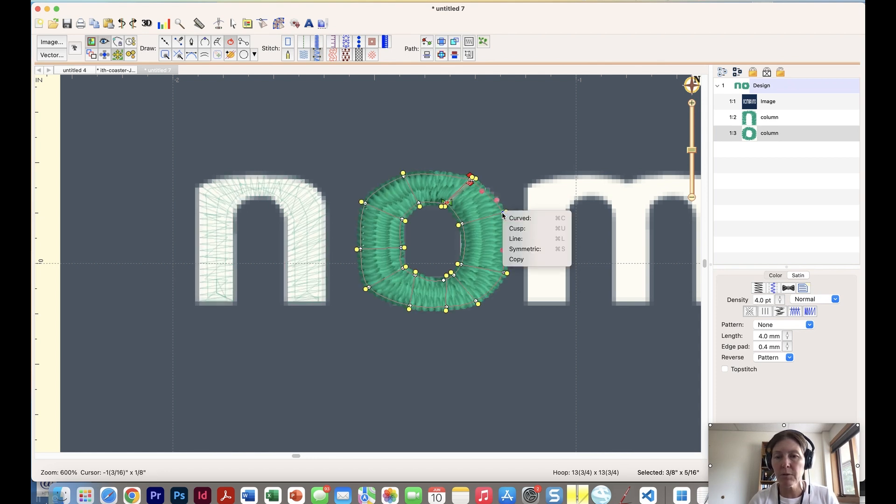
left_click(526, 246)
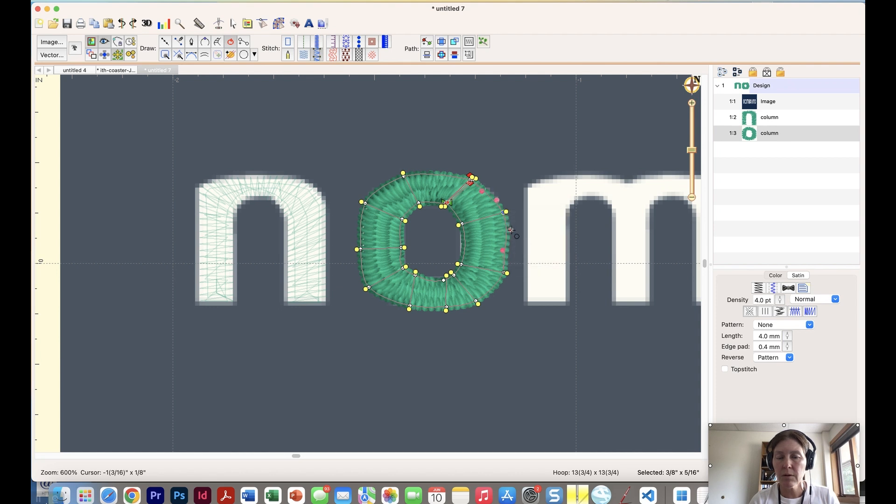
left_click_drag(507, 232, 503, 232)
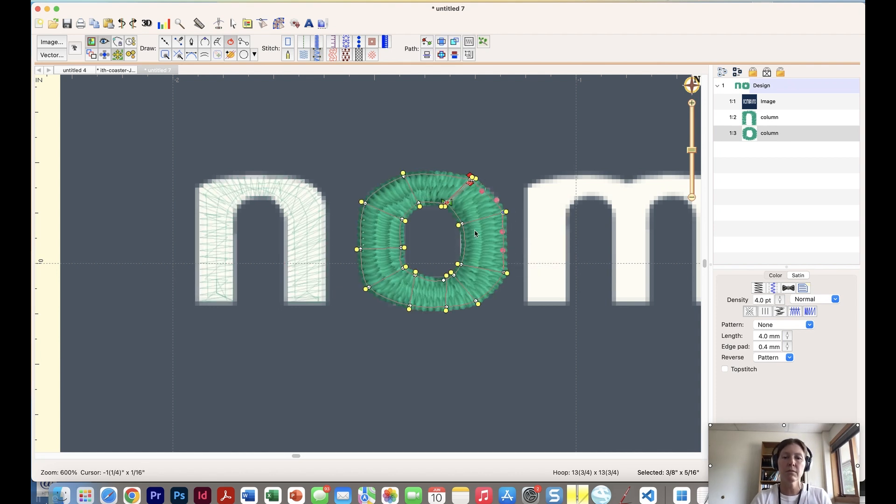
- Fine-tune the o's outer points along the base and adjust the stitch direction line at its upper left
left_click_drag(446, 309, 447, 309)
left_click(477, 304)
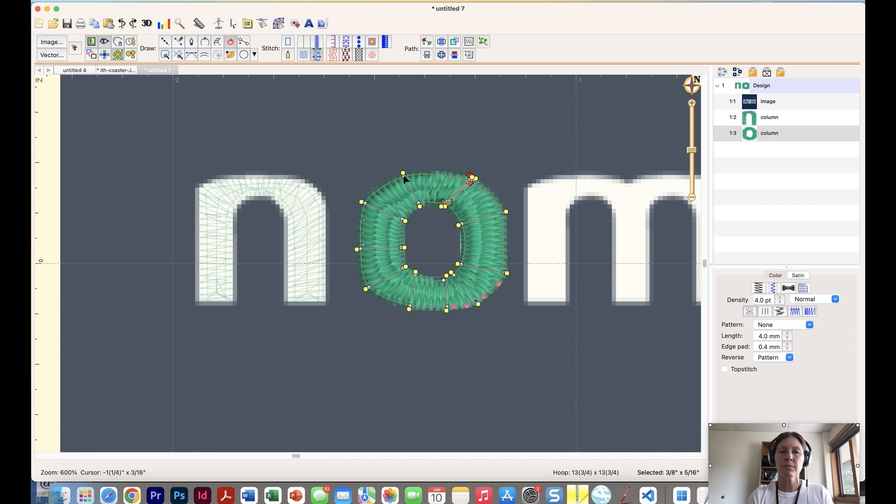
left_click_drag(403, 176, 404, 177)
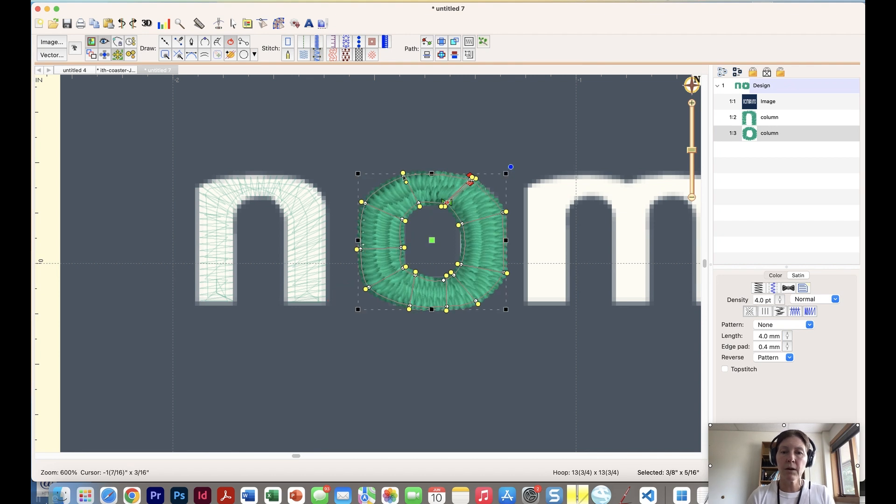
left_click_drag(404, 177, 420, 176)
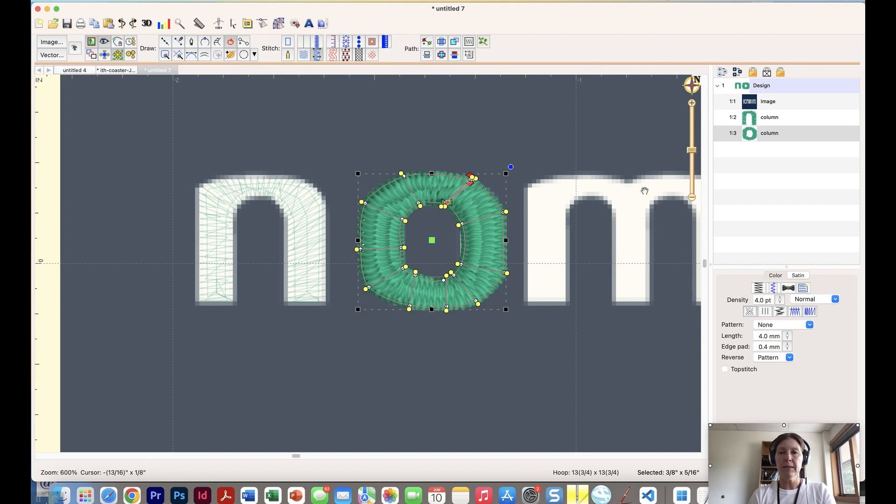
- Start a new satin column with corner points at the base and top of the m's left stem
left_click_drag(537, 183, 447, 191)
left_click(222, 43)
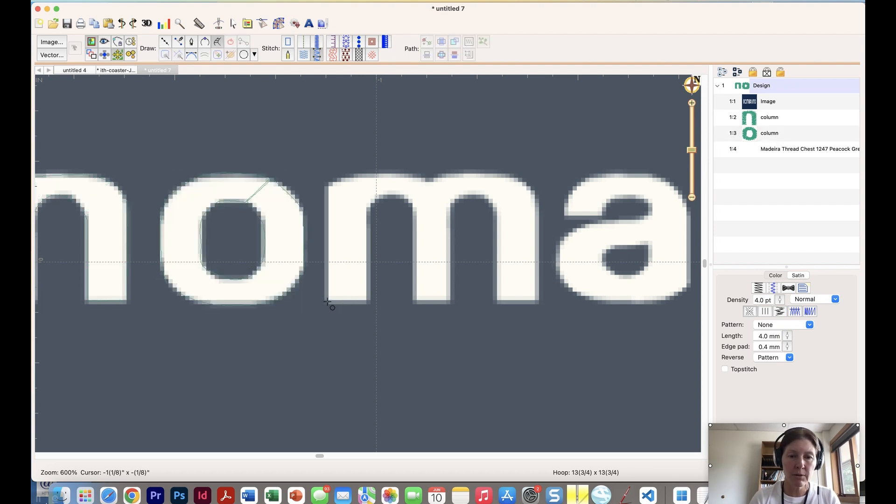
left_click(368, 301)
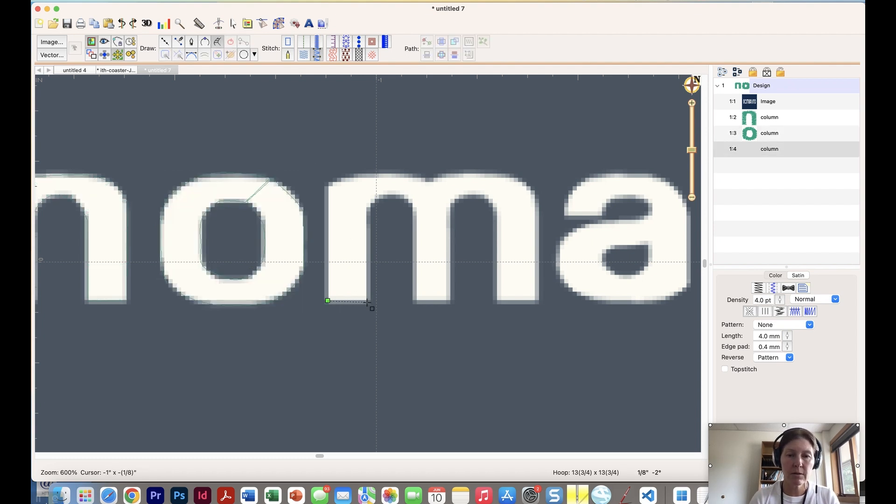
left_click(326, 186)
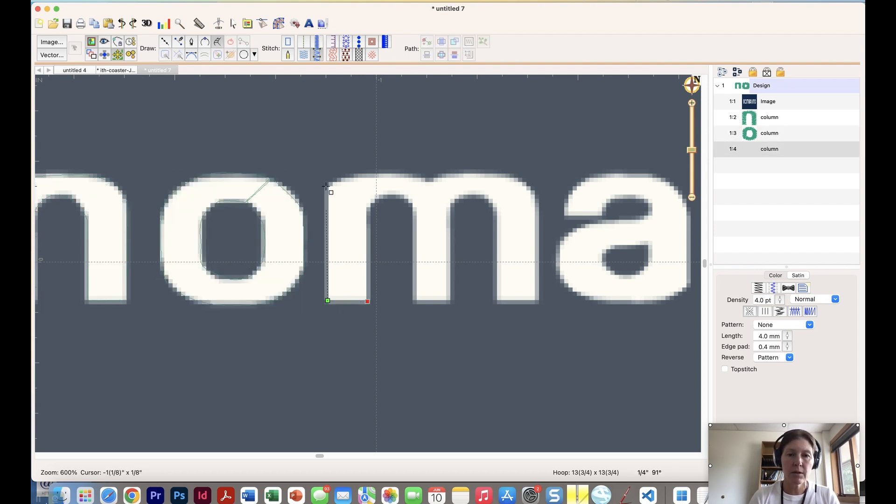
left_click(369, 208)
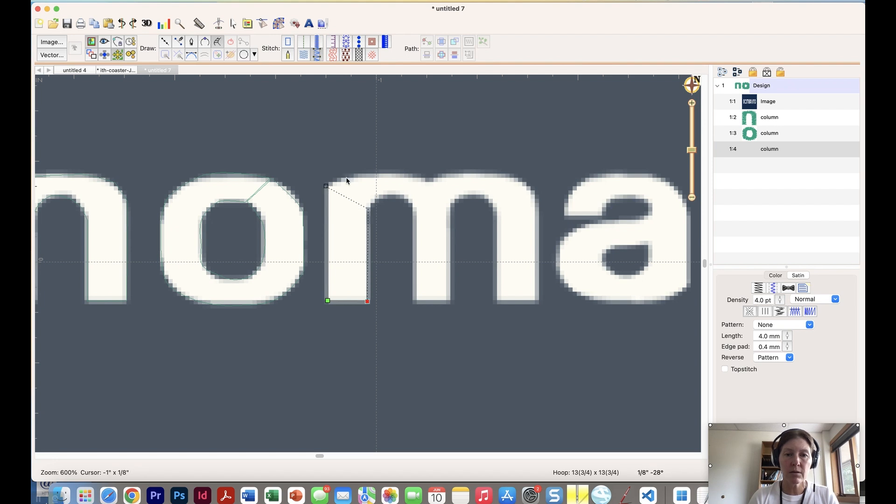
- Continue the m's satin column with outer and inner curve points around its first arch
left_click(347, 176)
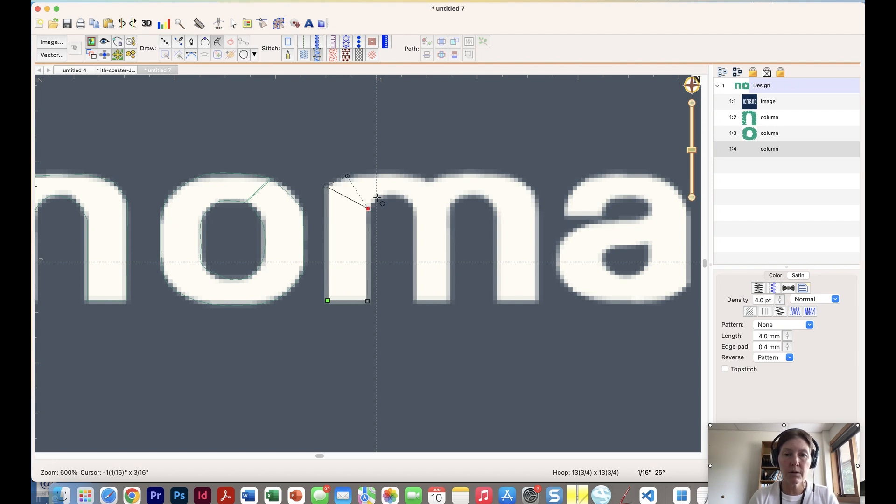
left_click(392, 172)
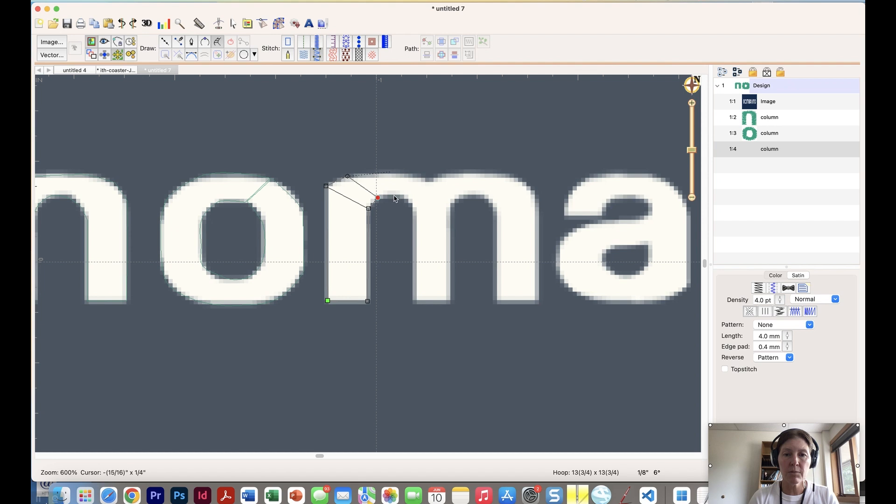
left_click(428, 181)
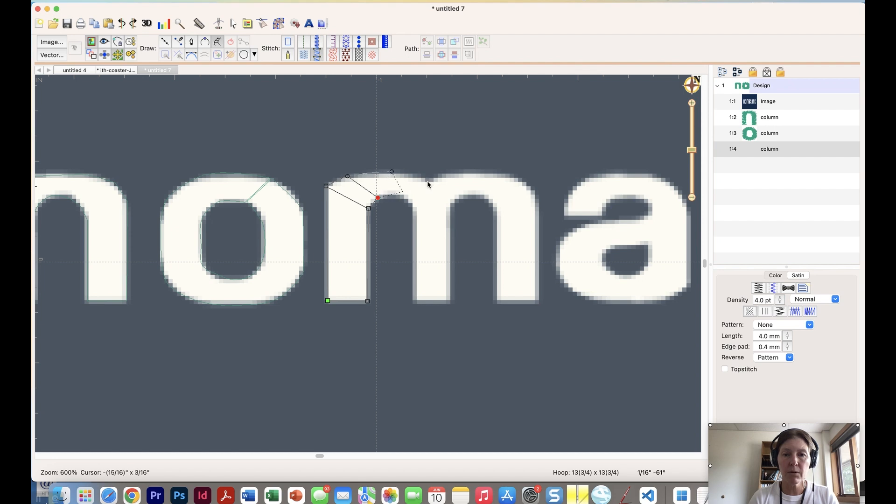
left_click(415, 205)
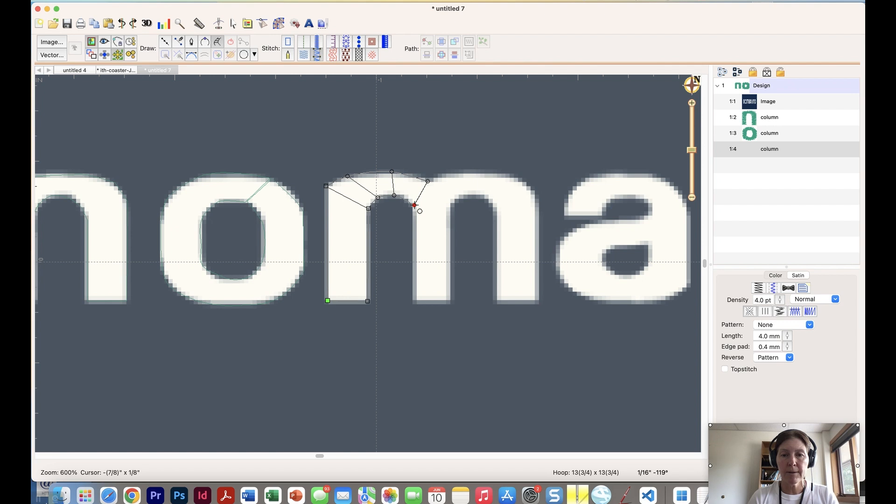
- Extend the satin column down the m's middle stem to its base and generate the stitches
left_click(450, 204)
left_click(414, 218)
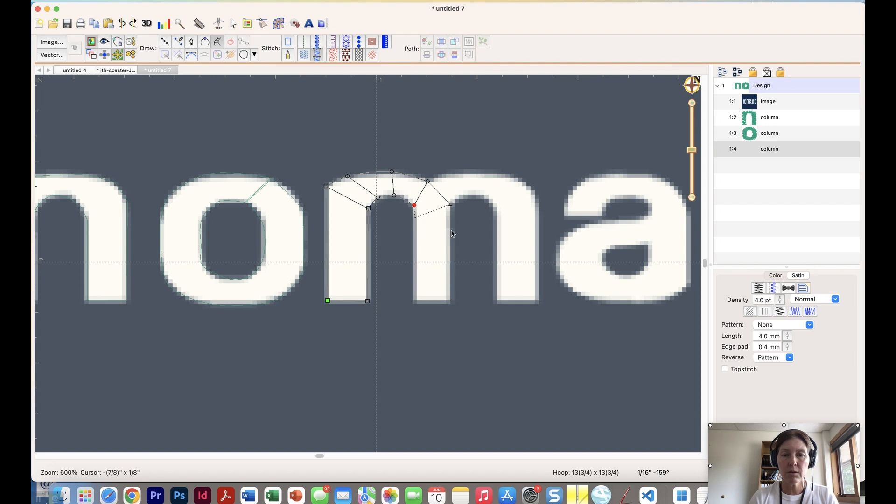
left_click(450, 300)
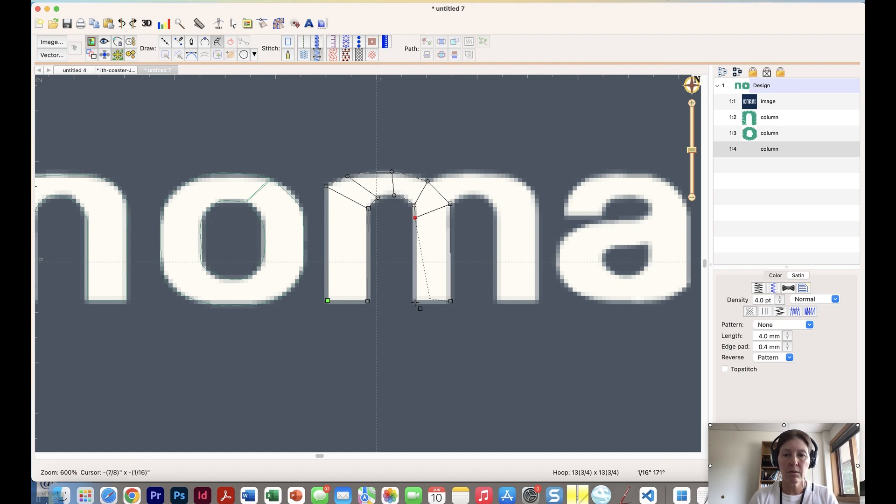
left_click(416, 303)
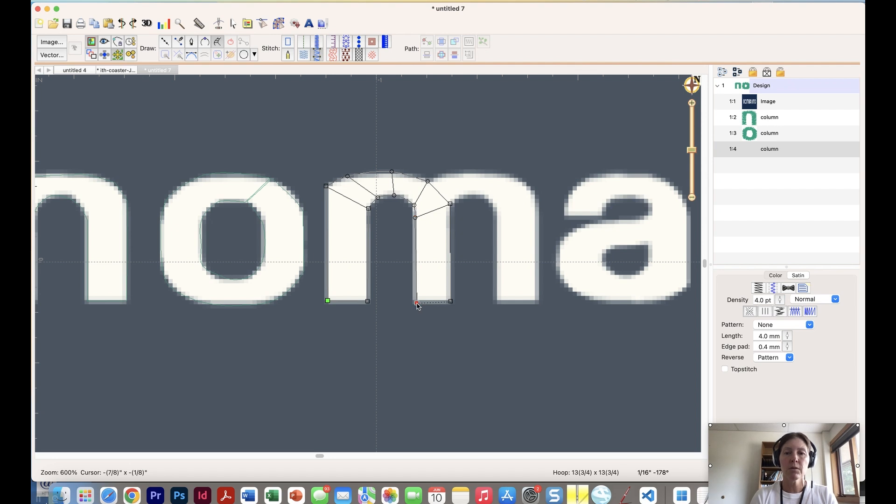
key("Return")
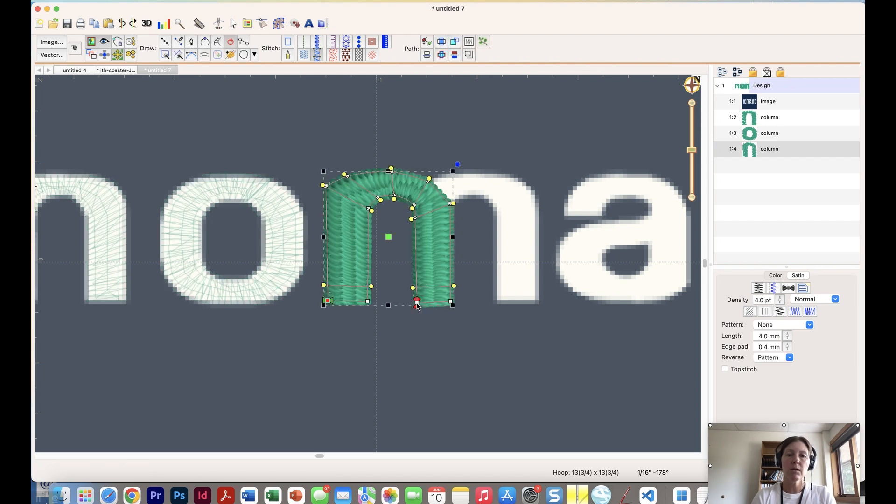
- Refine the outer right shoulder of the m's first arch using Curved and Cusp points and an adjusted curve handle
left_click(430, 182)
left_click_drag(430, 182, 433, 185)
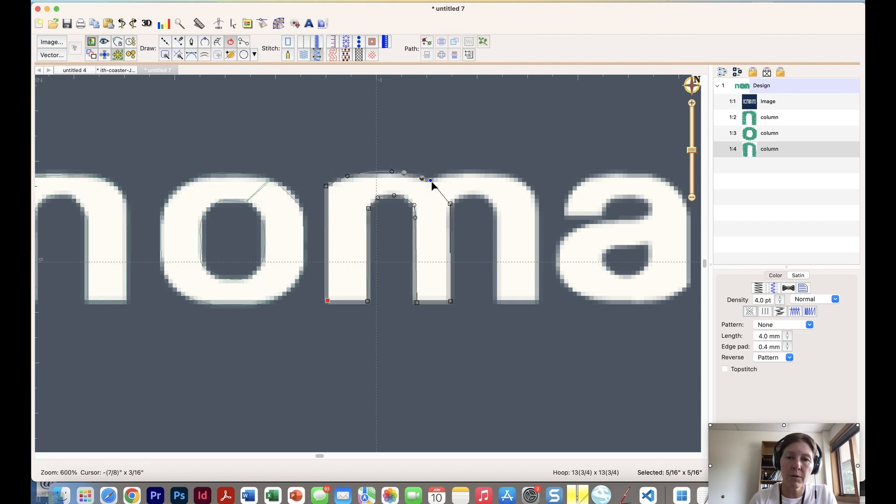
right_click(433, 183)
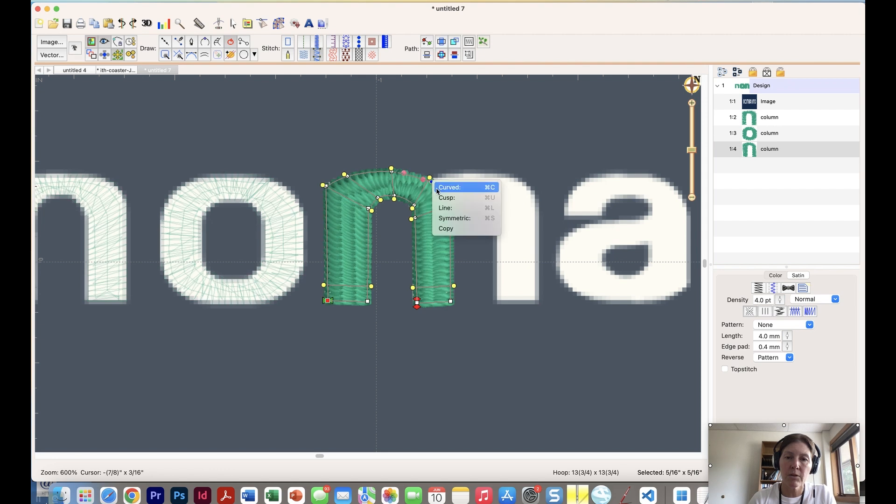
left_click(451, 189)
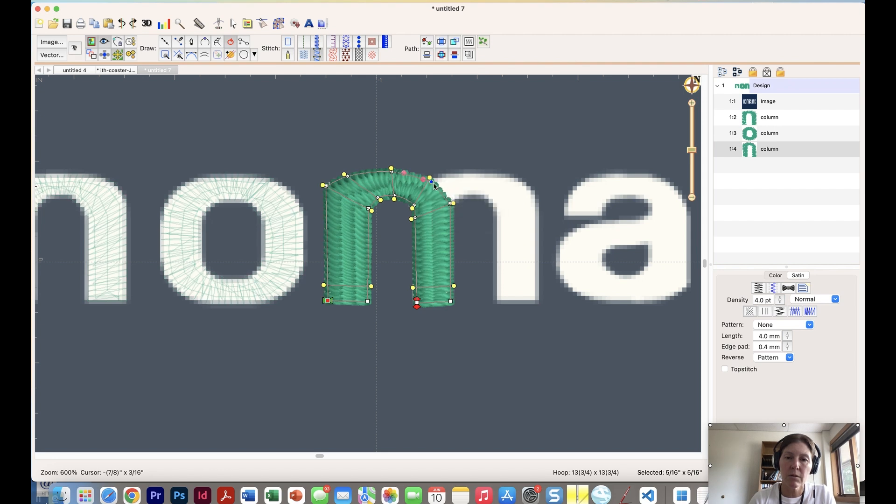
right_click(450, 205)
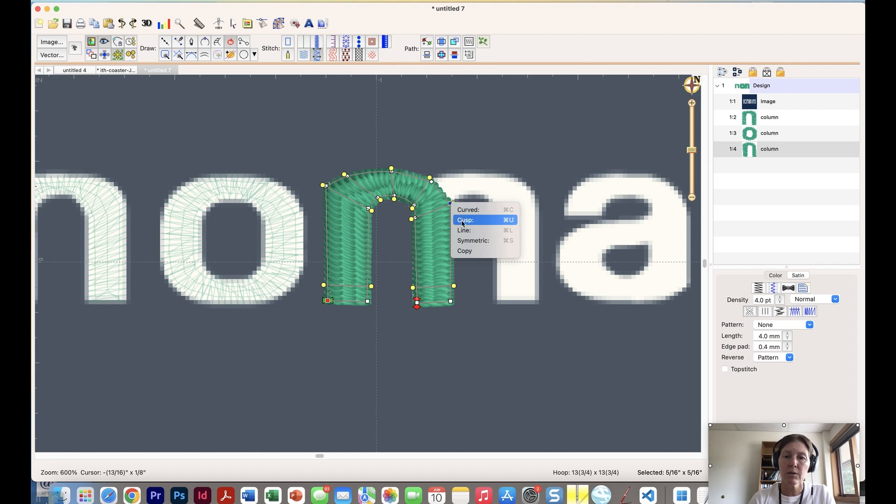
left_click(462, 219)
left_click_drag(444, 196, 441, 189)
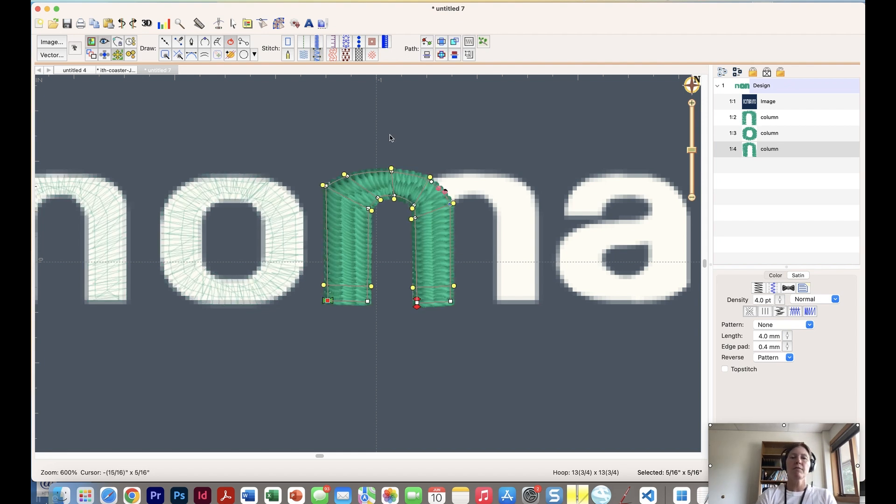
- Start a second satin column at the junction of the m's arches and place curve point pairs over the second arch
left_click(218, 41)
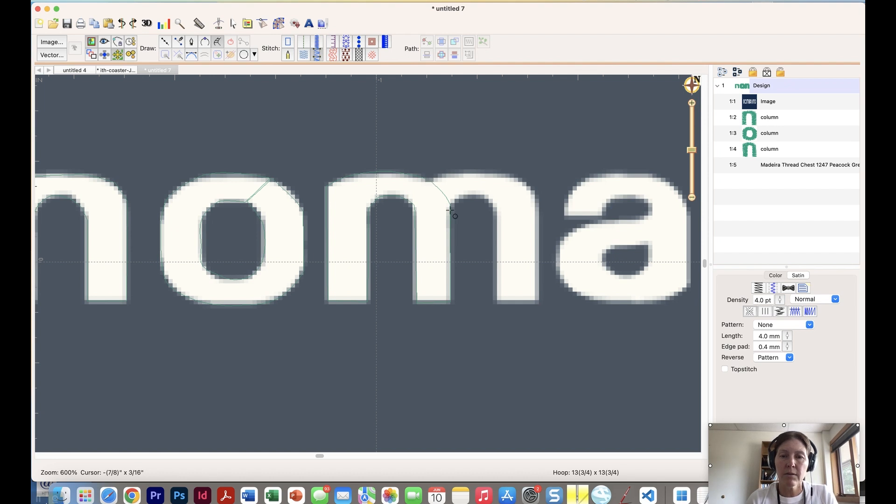
left_click(429, 182)
left_click(451, 210)
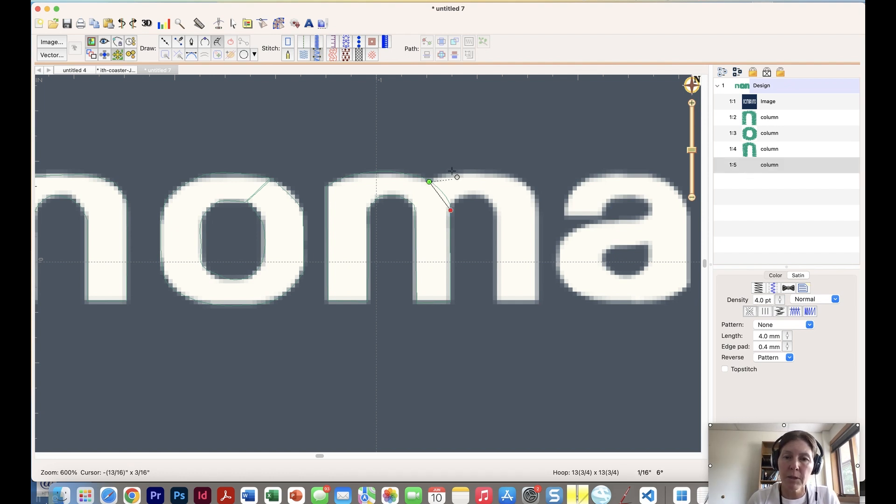
left_click(462, 198)
left_click(475, 171)
left_click(477, 195)
left_click(510, 175)
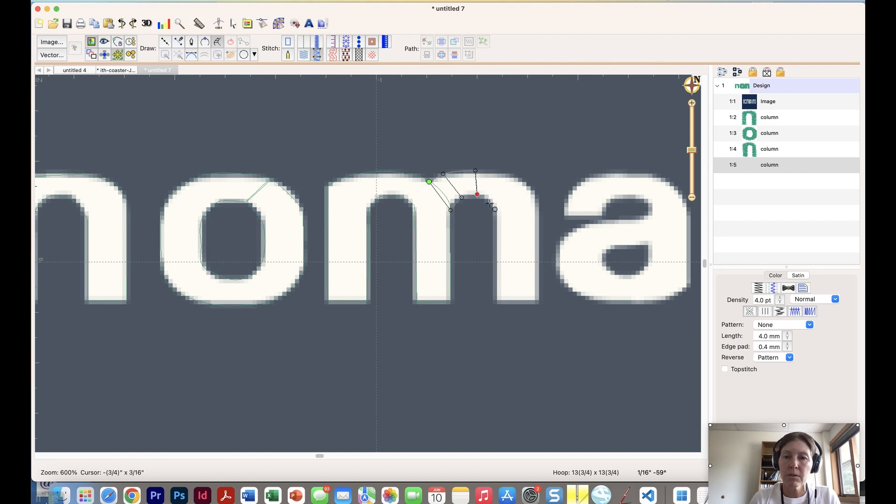
- Continue the second column around the arch's right shoulder and down the m's right stem to its base, and generate the stitches
left_click(490, 201)
left_click(496, 210)
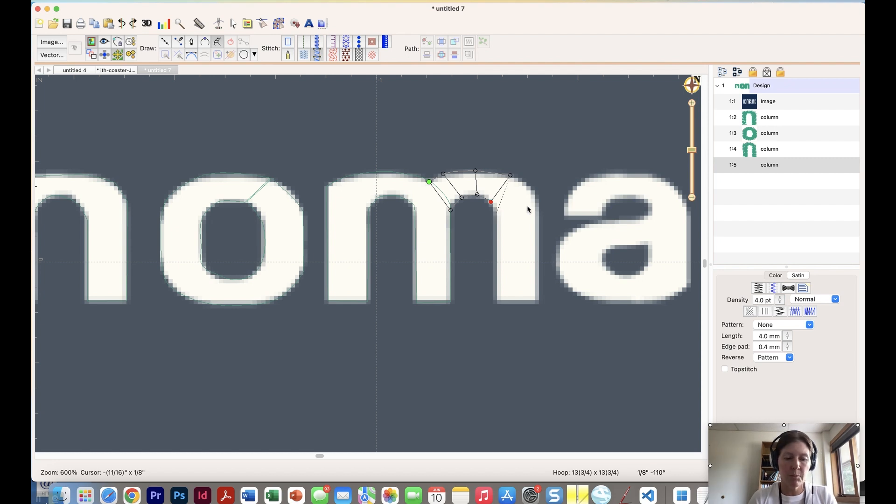
left_click(533, 190)
left_click(540, 200)
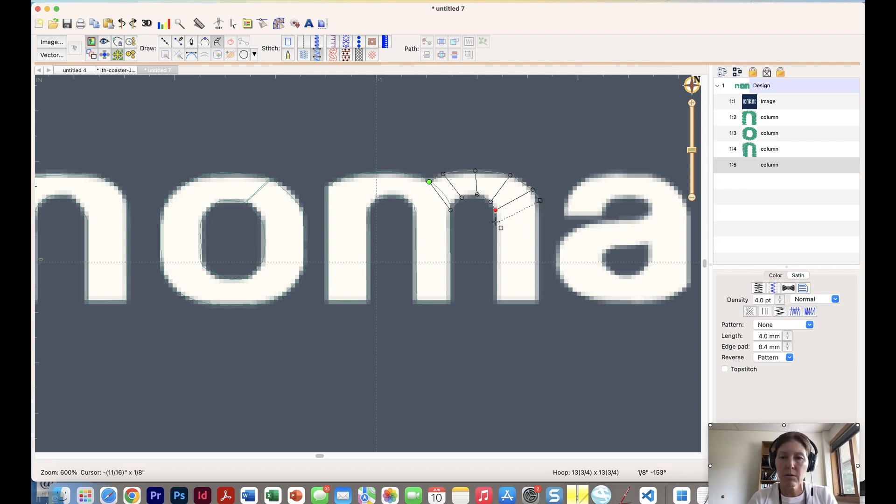
left_click(497, 222)
left_click(537, 301)
left_click(495, 302)
key("Return")
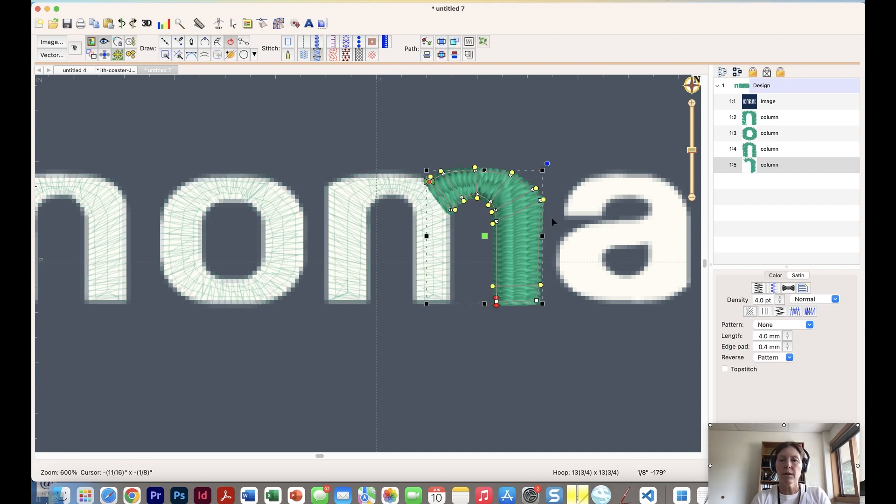
- Fine-tune the second column's outer points at the right stem's top, along the arch's crown and at its right shoulder
left_click(539, 201)
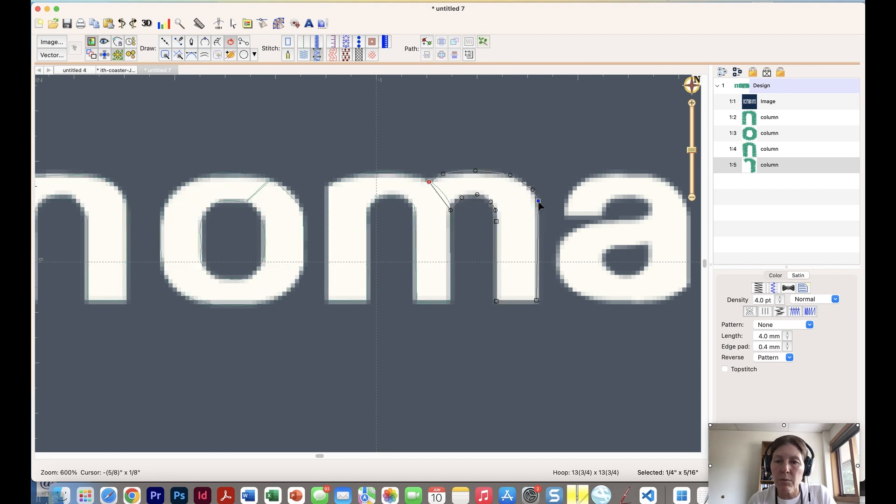
left_click_drag(537, 201, 536, 203)
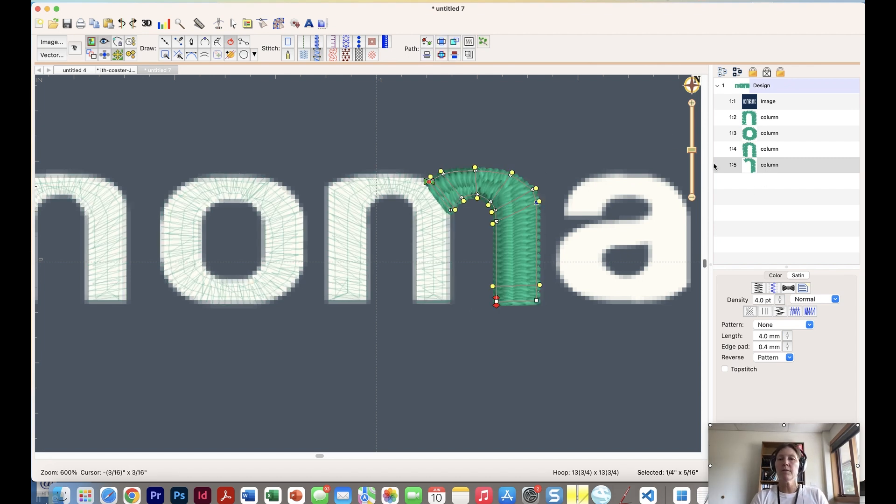
left_click(476, 169)
left_click_drag(477, 173, 477, 174)
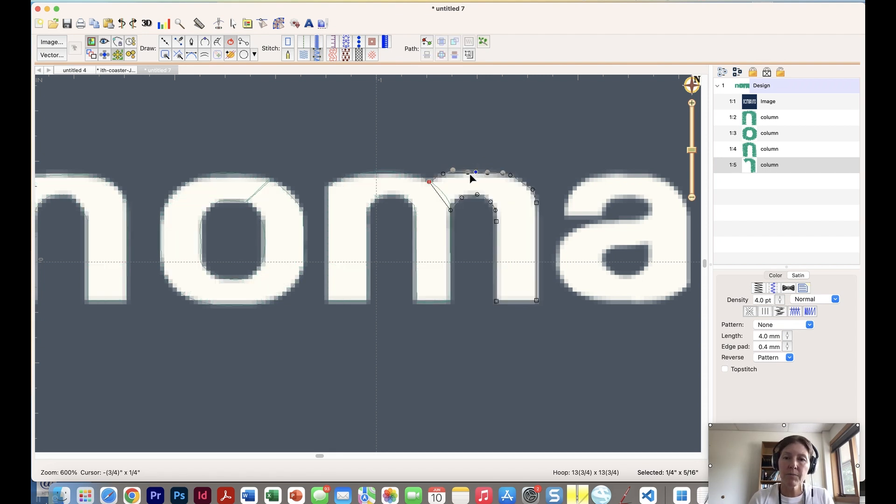
left_click(453, 172)
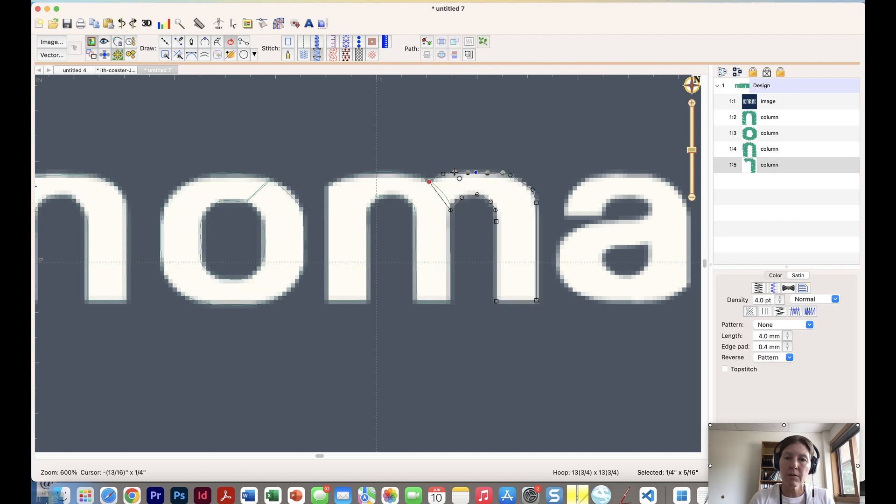
left_click(512, 179)
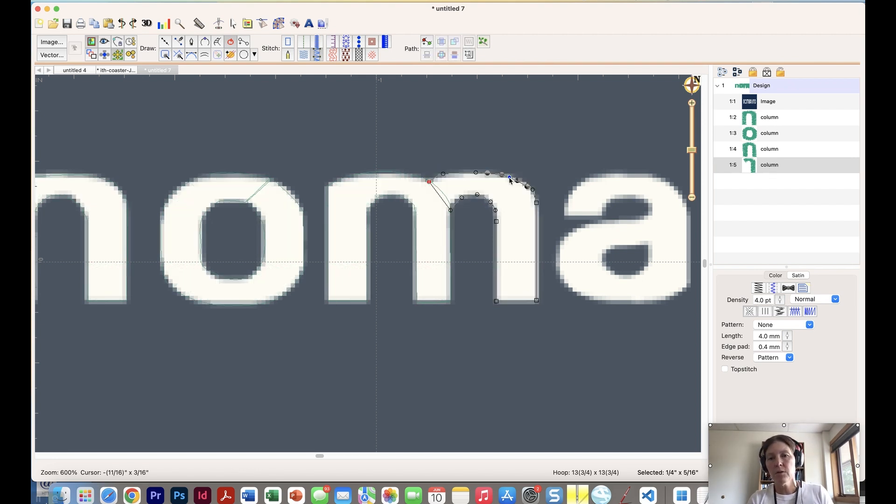
- Try to merge the m's two columns into one stitched letter in their current order, and revert the merge
left_click(747, 150)
left_click(755, 165, "shift")
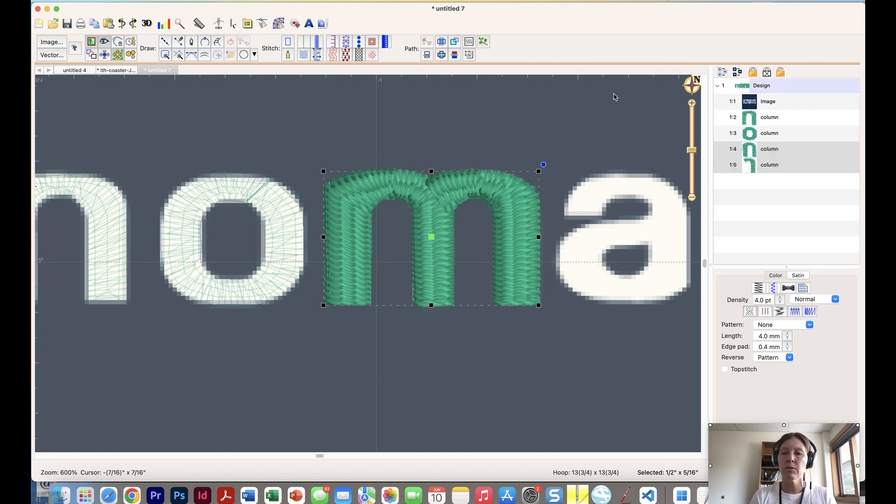
left_click(483, 42)
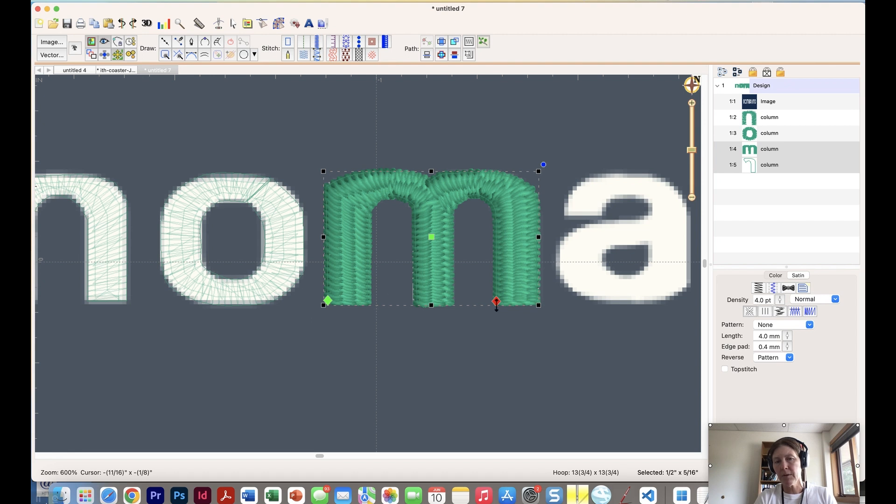
left_click(484, 43)
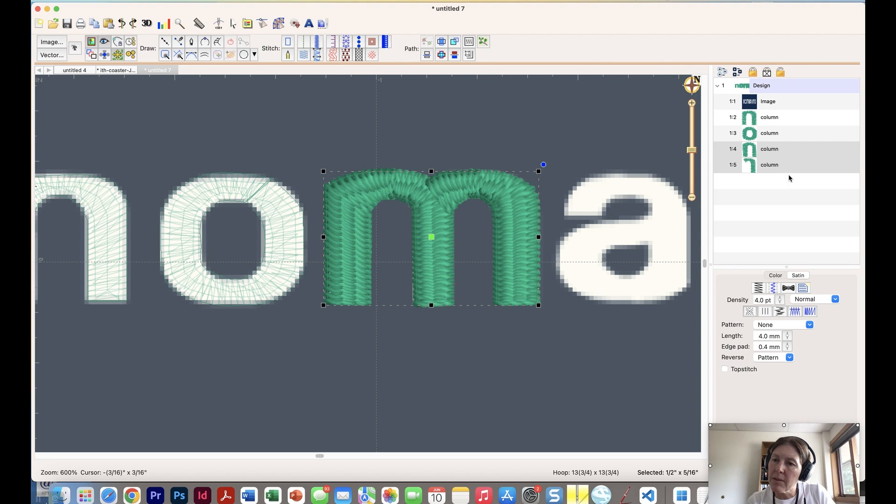
- Reorder the m's columns so the second arch sews before the first, and merge the two into one stitched letter
left_click(753, 167)
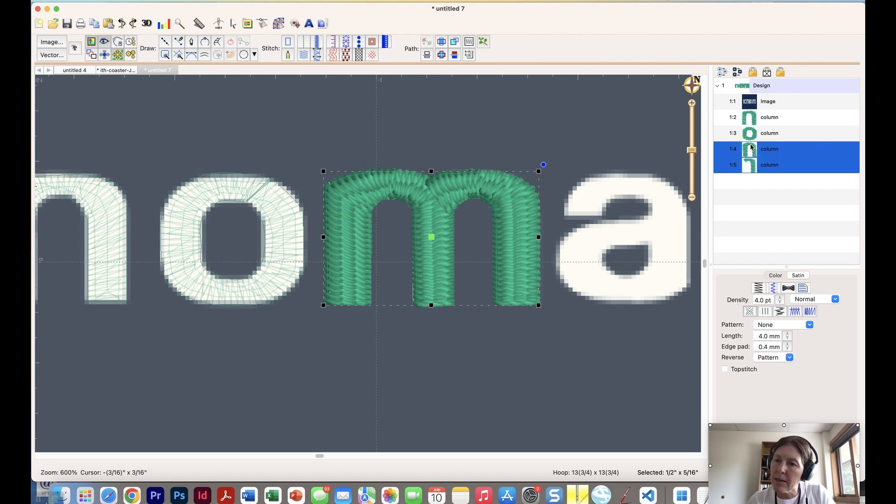
left_click(751, 148)
left_click_drag(752, 148, 750, 172)
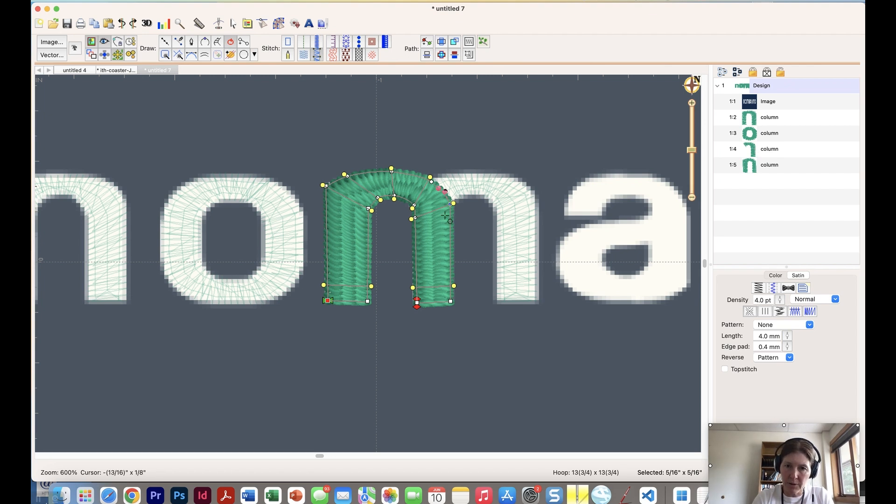
left_click(749, 150)
left_click(750, 166, "shift")
left_click(484, 43)
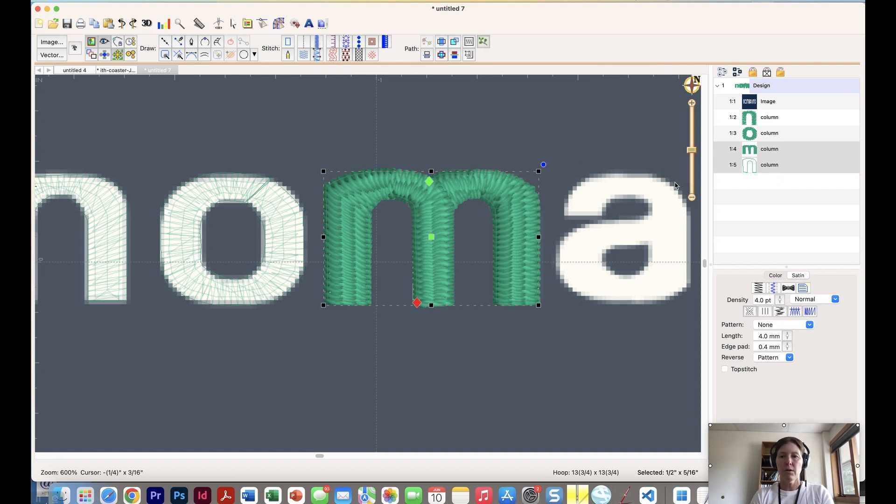
- Start a new satin column at the a's upper left terminal and place point pairs over its top curve
left_click_drag(584, 161, 406, 161)
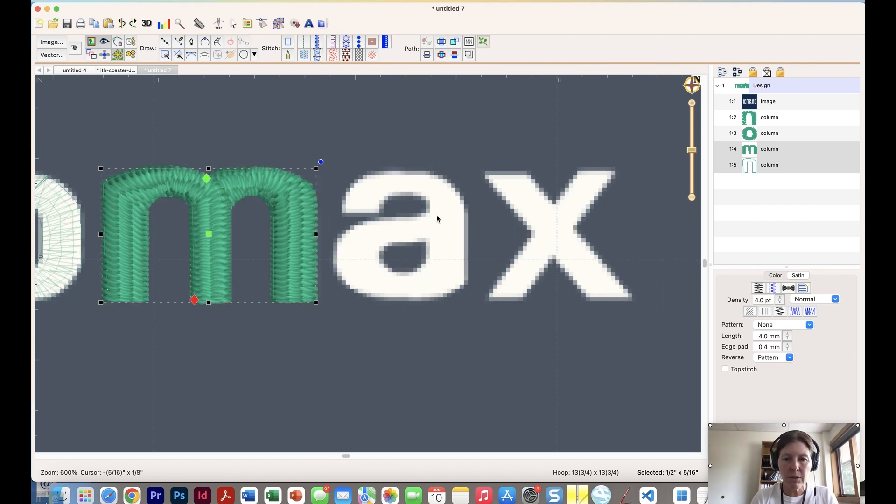
left_click(222, 43)
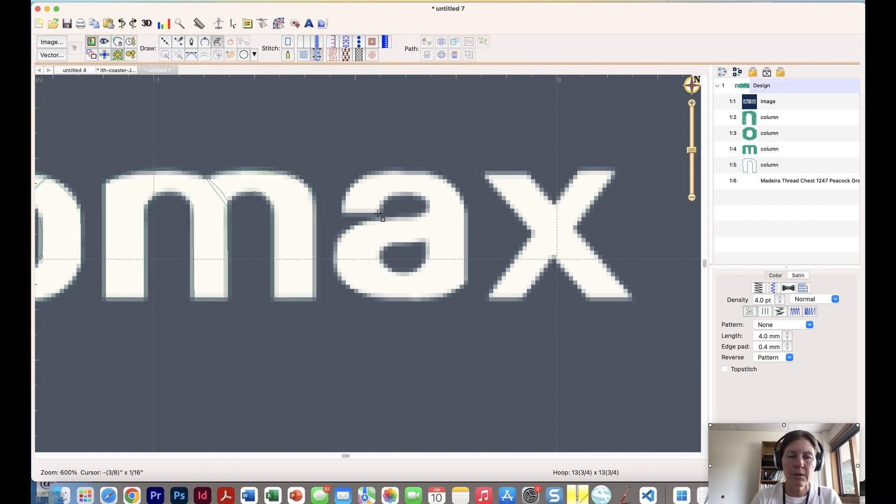
left_click(342, 214)
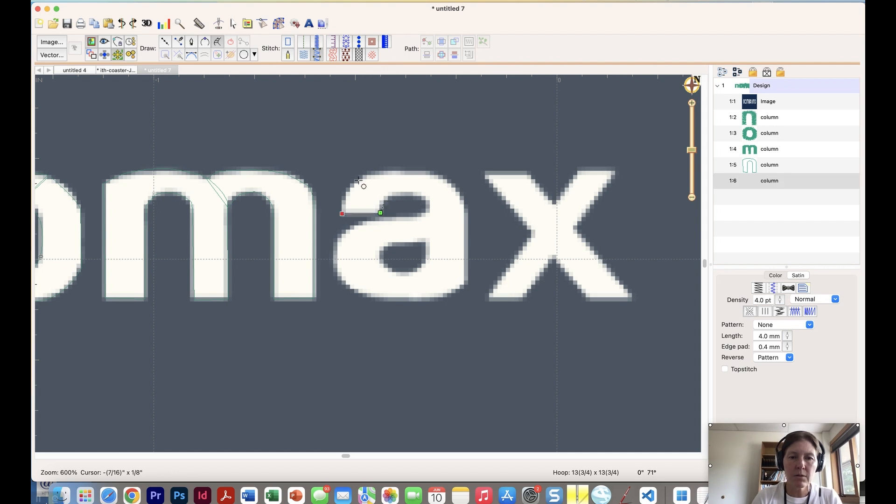
left_click(385, 202)
left_click(353, 183)
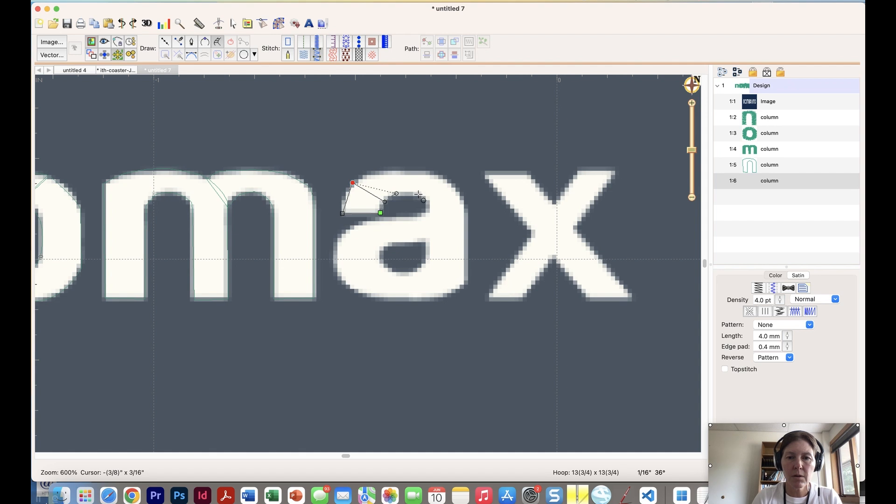
left_click(394, 170)
left_click(419, 194)
left_click(441, 173)
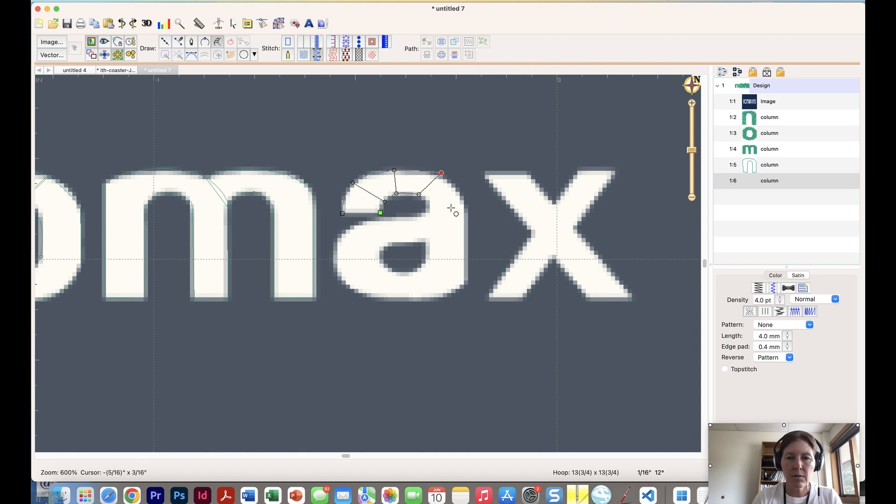
- Extend the a's satin column around the upper right shoulder and down the right stem with inner and outer curve points
left_click(427, 207)
left_click(465, 201)
left_click(427, 227)
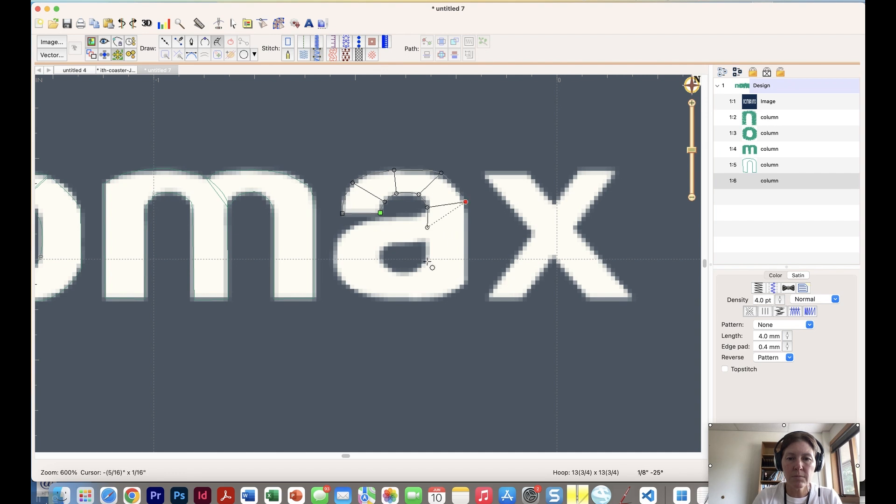
left_click(467, 227)
left_click(425, 262)
left_click(466, 281)
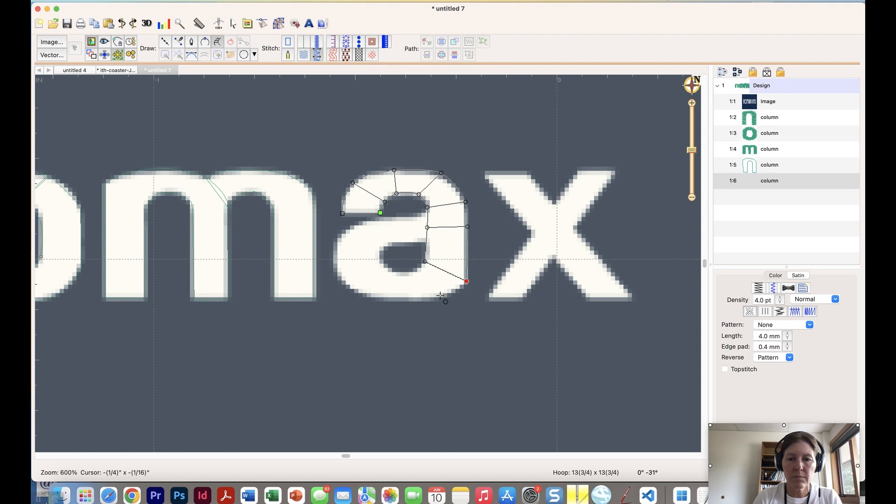
- Continue the a's column along its base and around the lower left bowl with inner and outer curve points
left_click(418, 268)
left_click(404, 303)
left_click(401, 273)
left_click(403, 301)
left_click(385, 261)
left_click(350, 287)
left_click(339, 264)
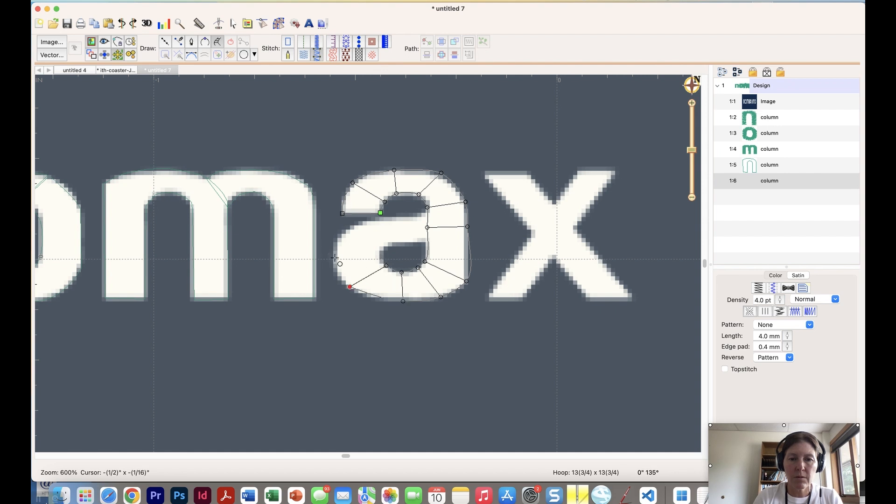
left_click(333, 256)
left_click(381, 255)
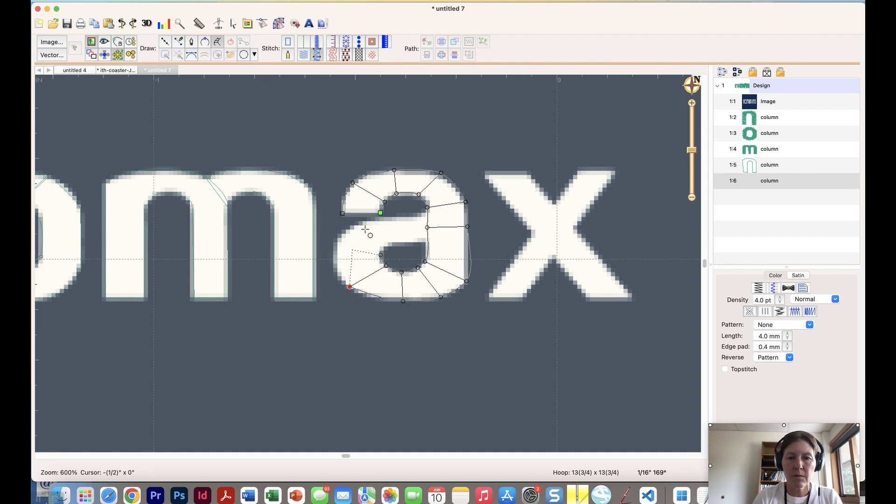
- Finish the a's column over the bowl's upper left and along the middle bar to the right stem, and generate the stitches
left_click(383, 243)
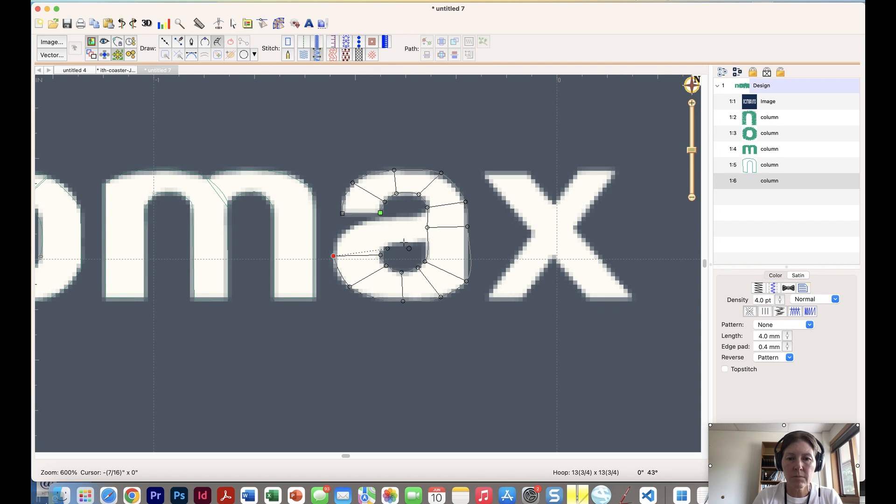
left_click(363, 222)
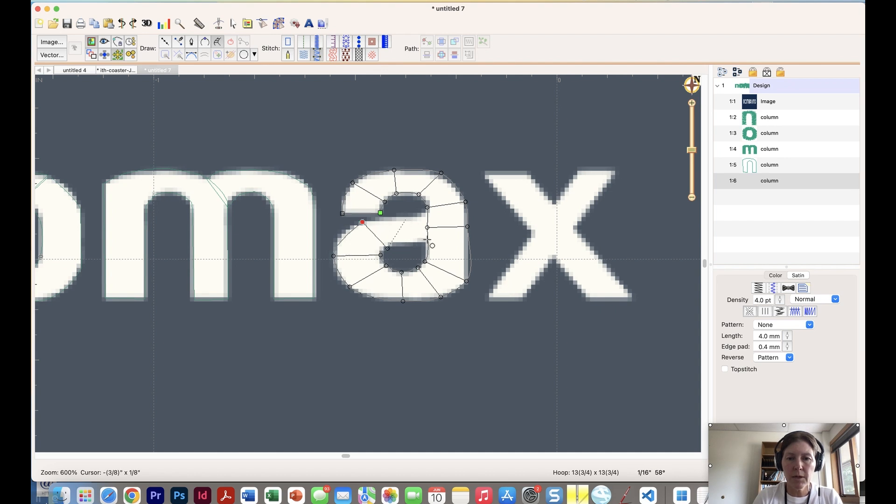
left_click(405, 242)
left_click(403, 218)
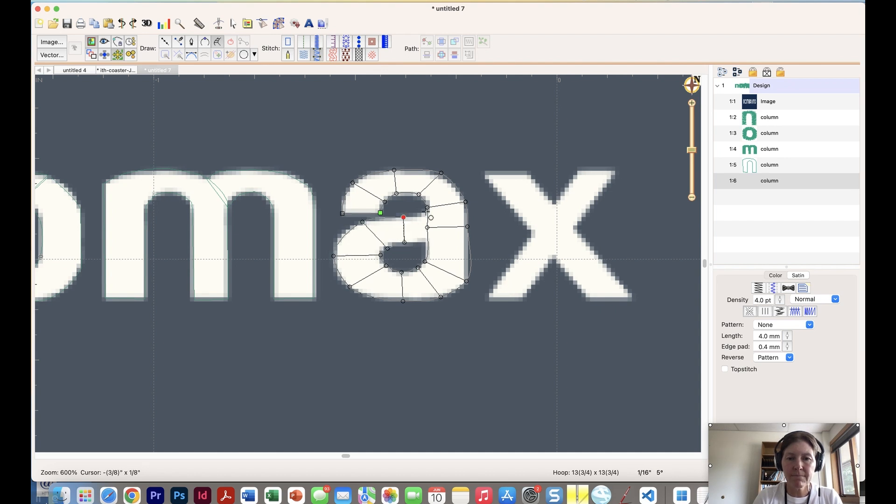
left_click(427, 242)
left_click(427, 212)
key("Return")
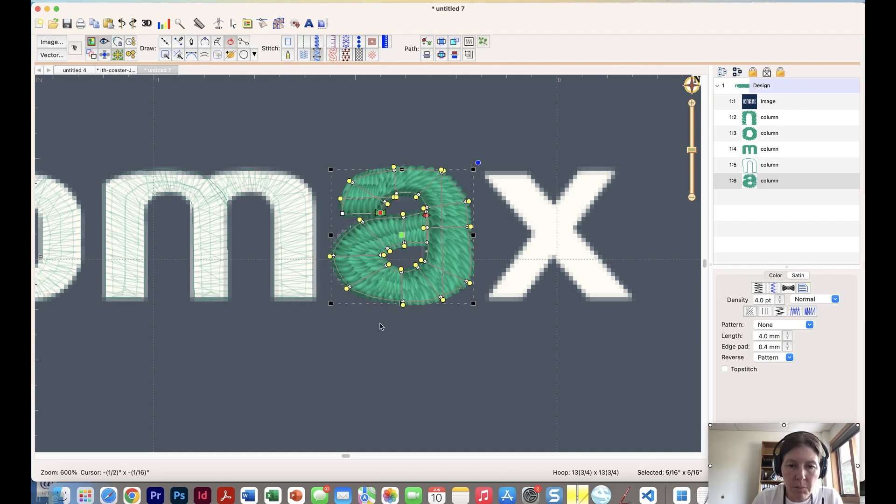
- Reshape the a's outer curve around the lower left and upper left of the bowl to follow the letter's edge
left_click(359, 295)
left_click_drag(361, 302, 366, 303)
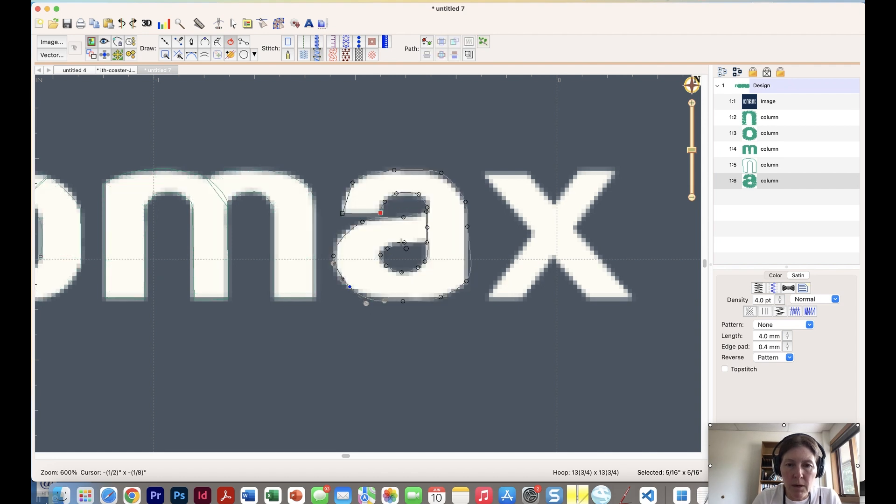
left_click(353, 227)
left_click_drag(345, 226, 339, 228)
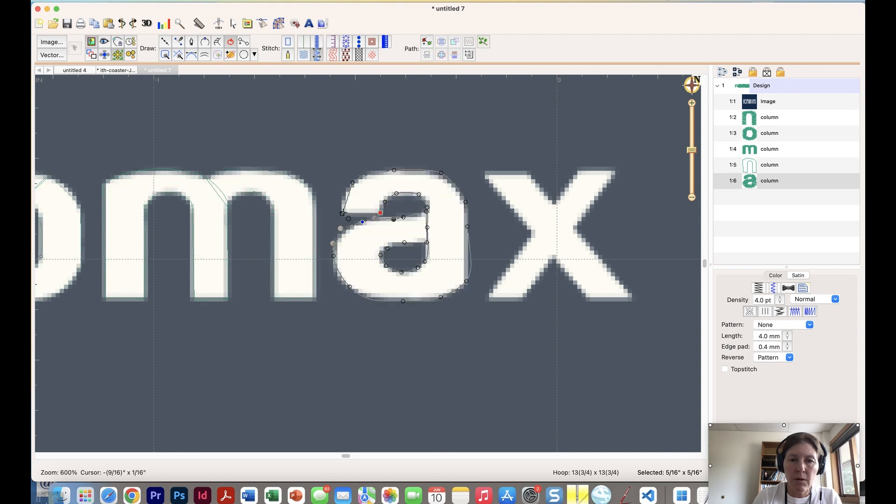
- Adjust the outer corner point and curve at the a's upper left terminal to match the letter's edge
left_click(343, 215)
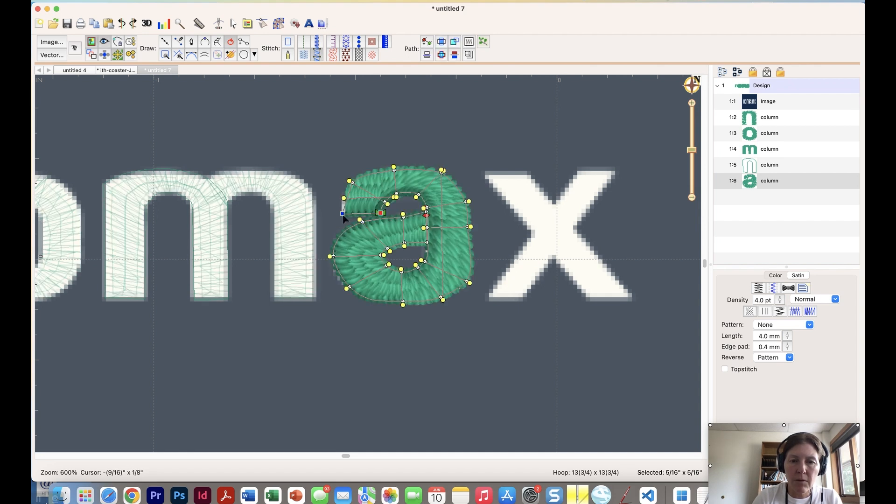
right_click(343, 215)
left_click(362, 230)
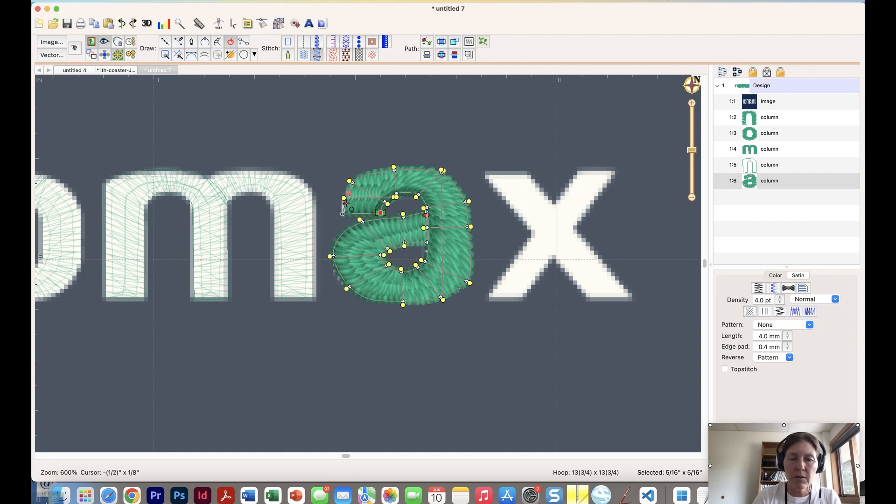
mouse_move(346, 203)
left_mouse_down()
mouse_move(339, 195)
mouse_move(349, 194)
left_mouse_up()
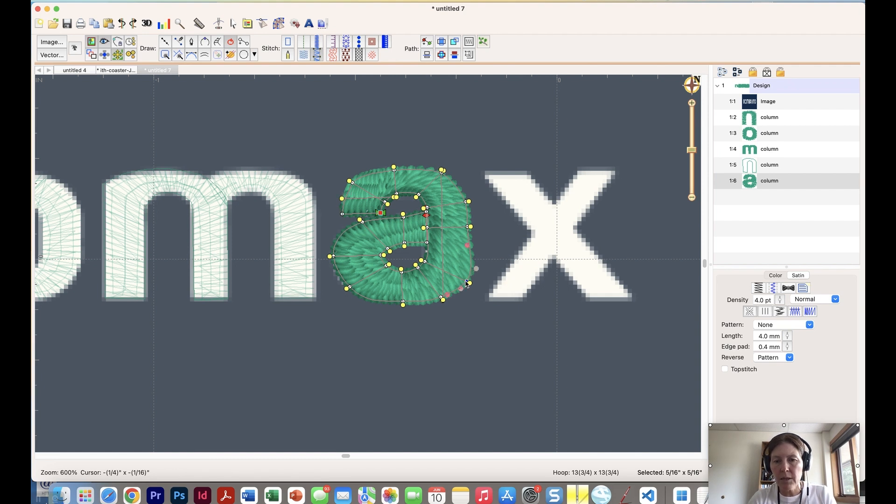
- Pull in the bulging outer curve along the a's lower right stem so it follows the letter's straight edge
right_click(466, 283)
left_click(484, 297)
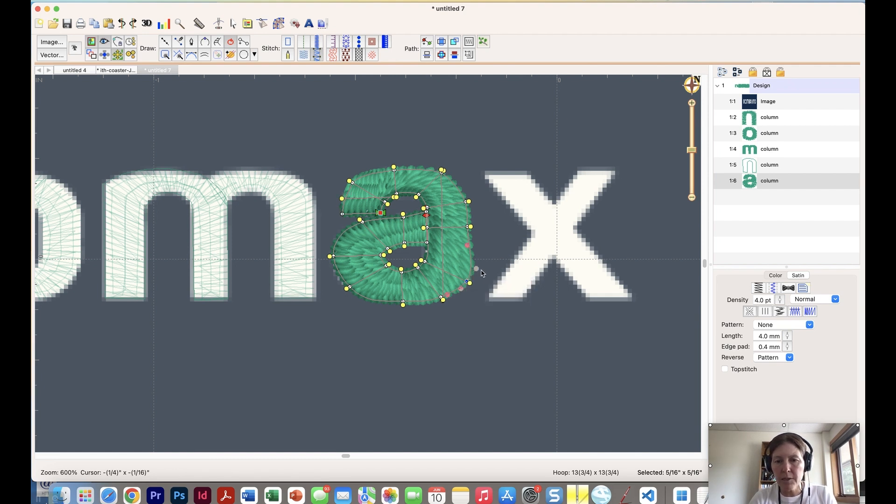
left_click_drag(471, 262, 468, 261)
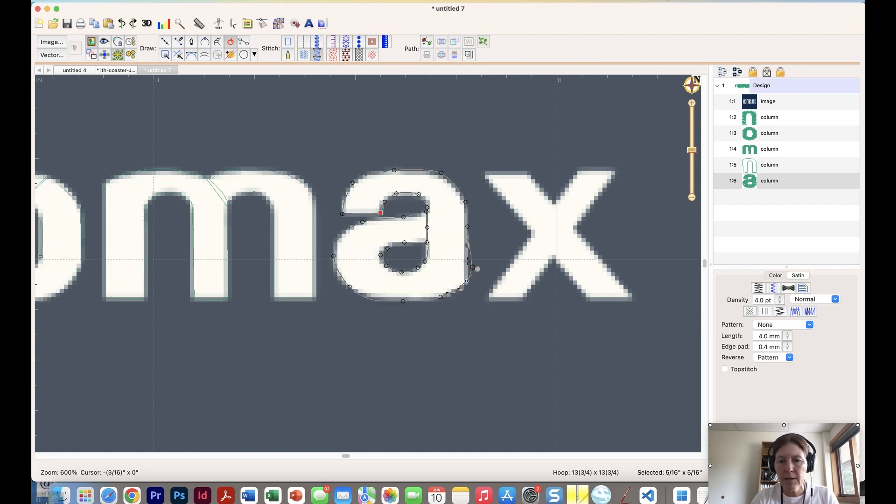
left_click(465, 260)
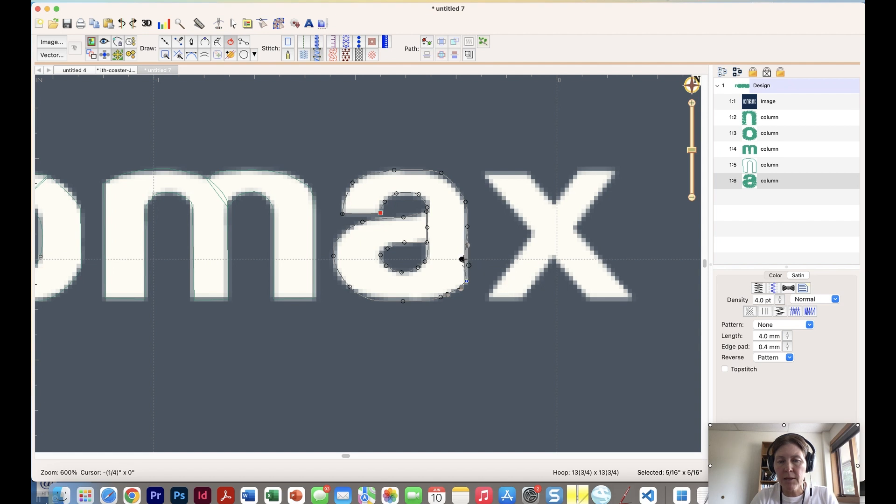
left_click_drag(467, 259, 470, 263)
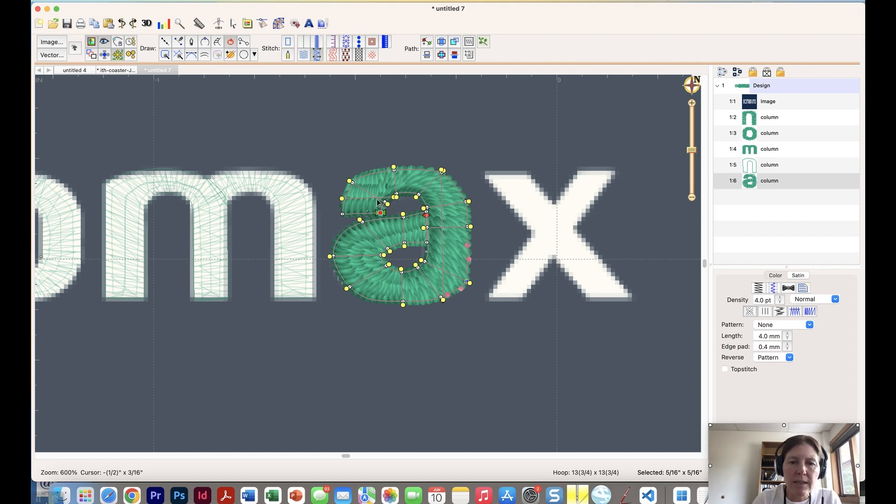
- Re-angle the stitches at the a's upper terminal and reshape the inner curve over the upper opening
left_click_drag(693, 151, 694, 144)
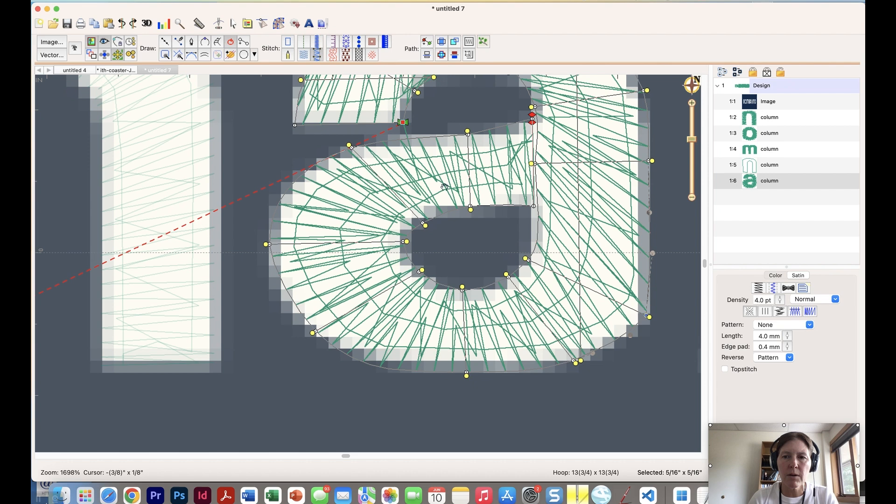
scroll(444, 196, "up", 4)
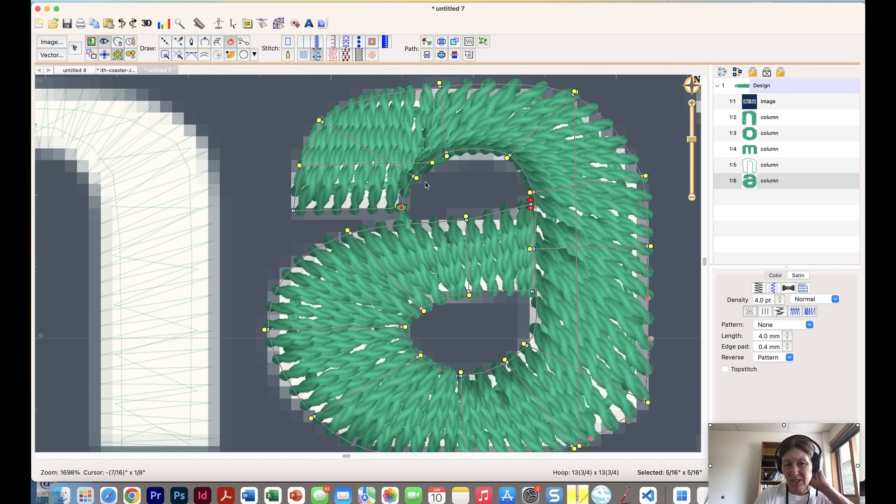
left_click_drag(435, 166, 412, 197)
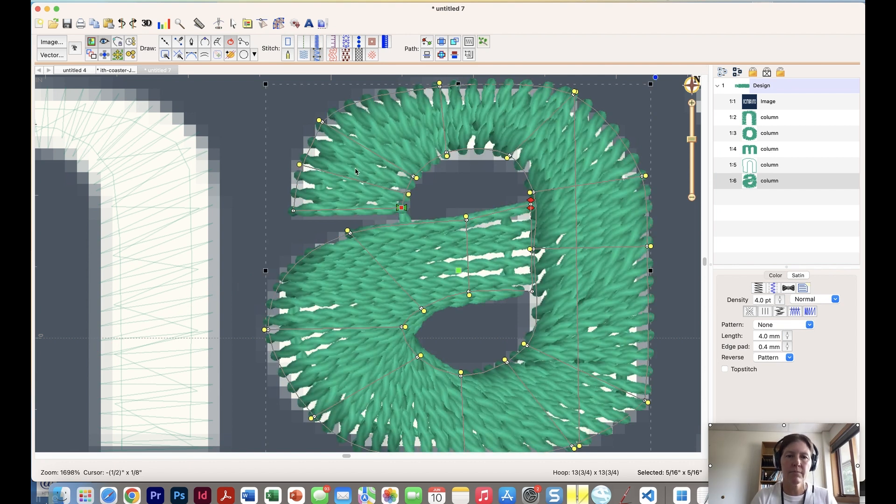
left_click(447, 155)
left_click_drag(467, 148, 468, 153)
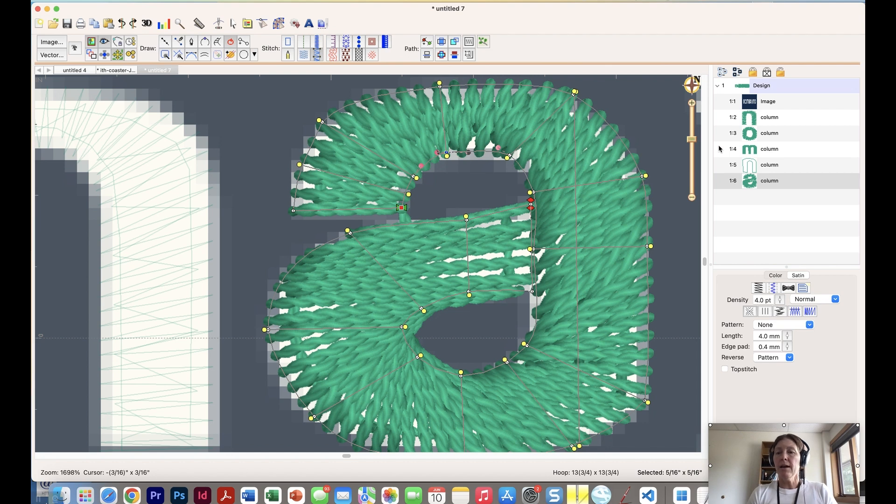
- Reposition the stitch inclination lines around the a's lower right corner so the stitches turn smoothly into the base
left_click(693, 197)
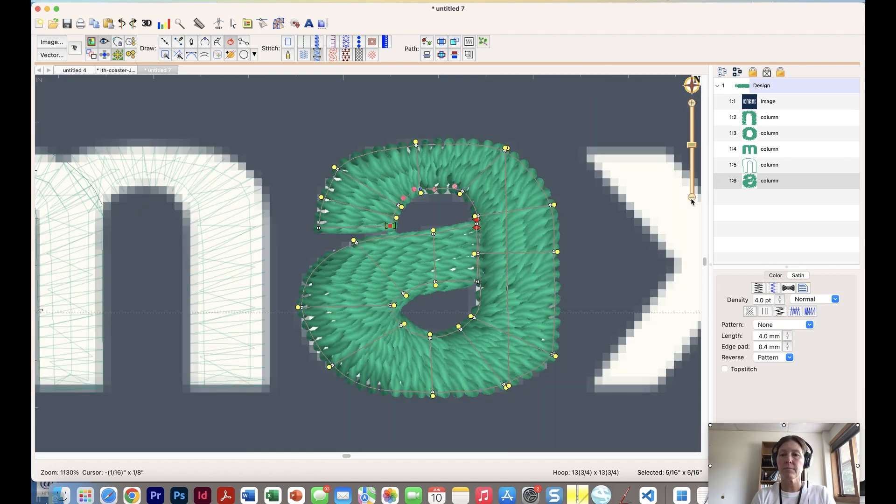
left_click(692, 198)
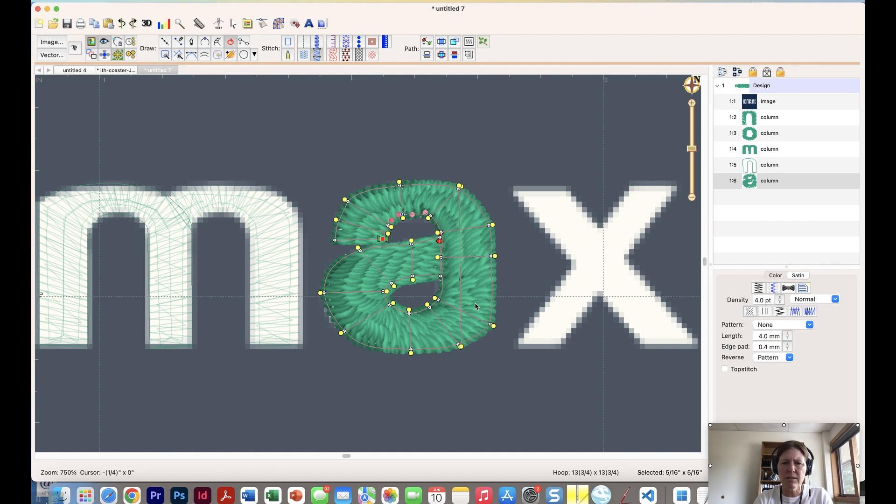
left_click_drag(458, 292, 441, 360)
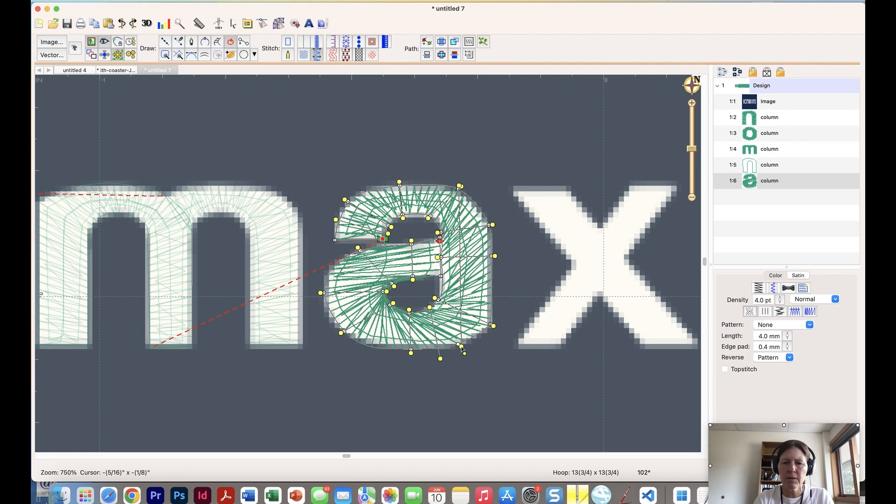
key("space")
key("space")
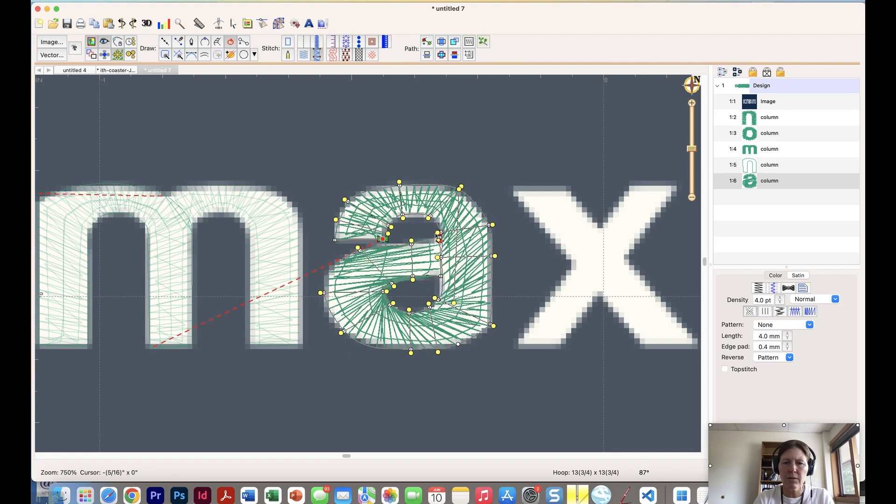
- Adjust the inclination points around the a's upper right shoulder, between the inner opening and the outer edge
left_click_drag(423, 219, 423, 218)
left_click(437, 225)
left_click_drag(433, 226, 432, 224)
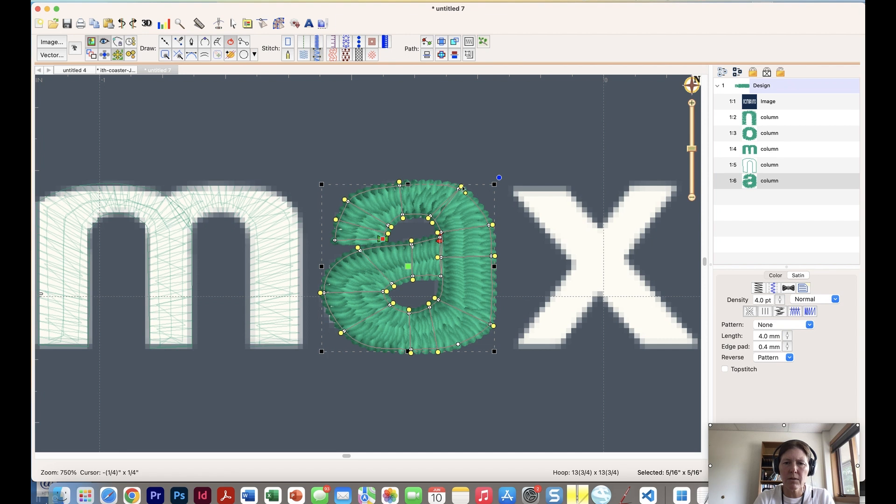
left_click_drag(468, 194, 474, 196)
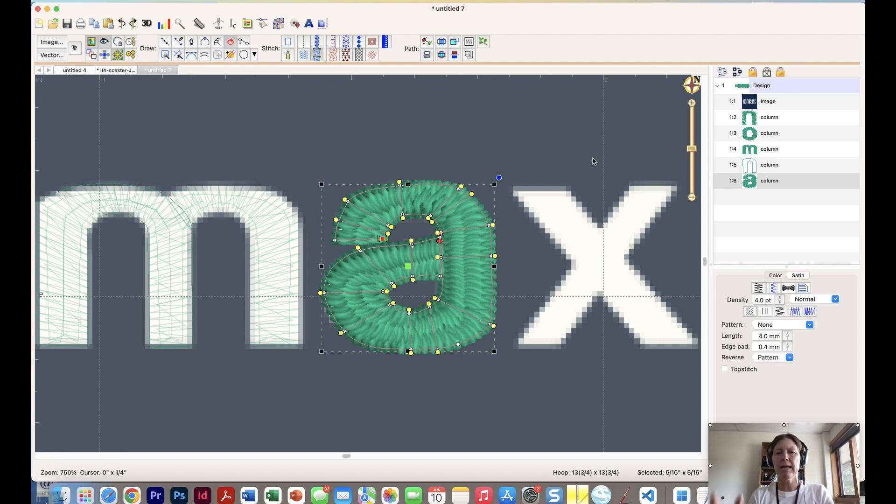
- Create a satin column along the x's full diagonal from upper left to lower right, dismissing the dictation prompt
left_click_drag(592, 158, 422, 175)
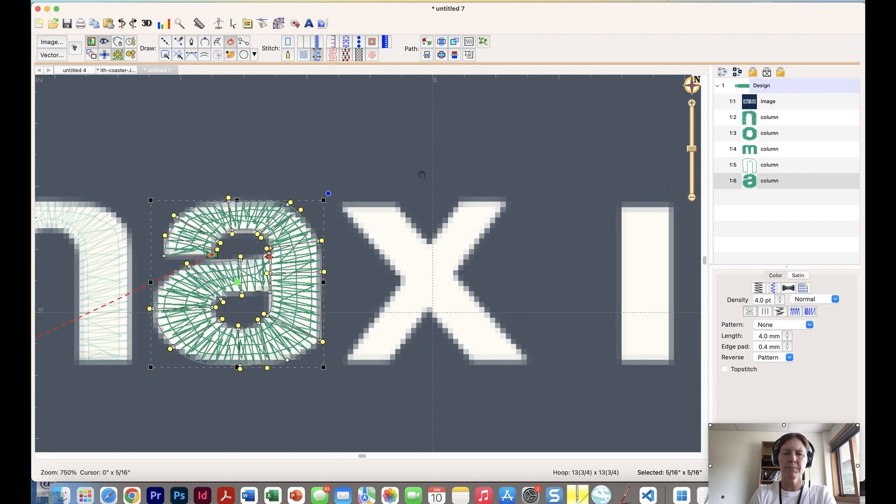
left_click(419, 174)
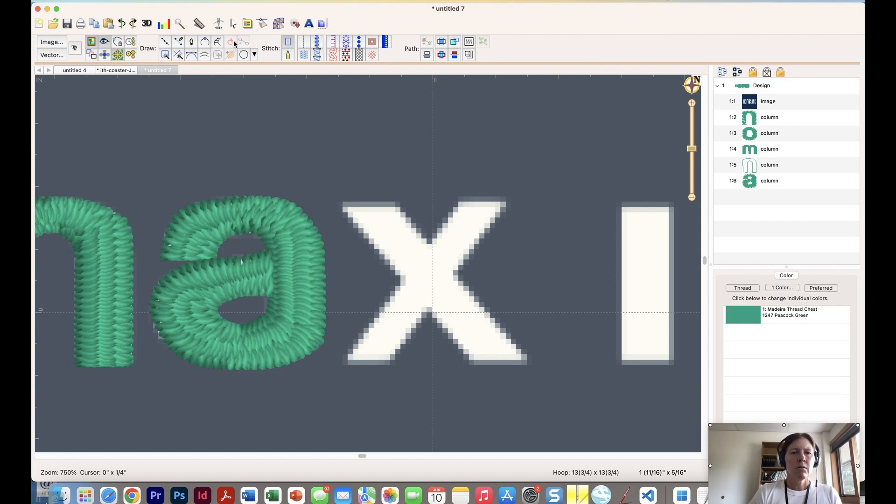
left_click(219, 43)
left_click(387, 209)
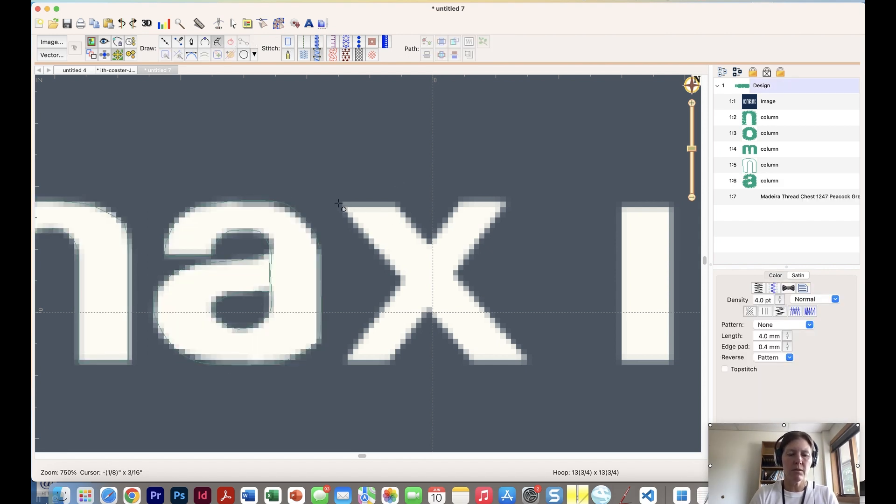
left_click(399, 204)
key("ctrl")
key("ctrl")
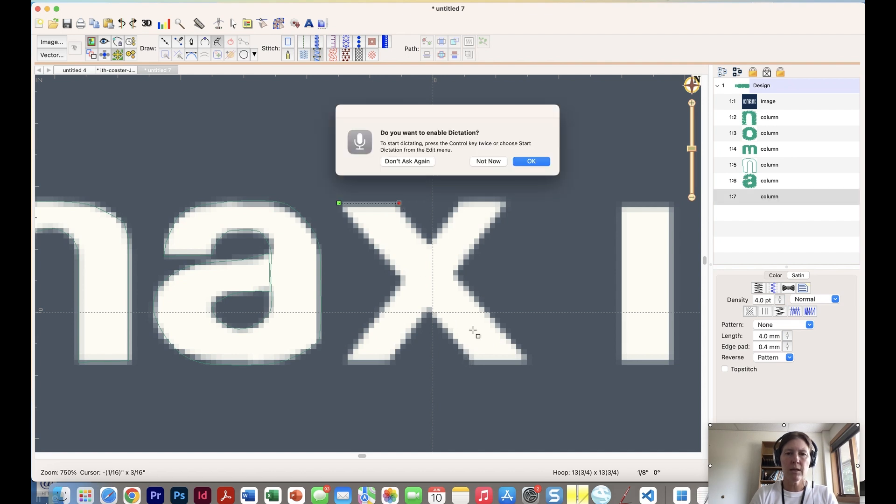
left_click(495, 162)
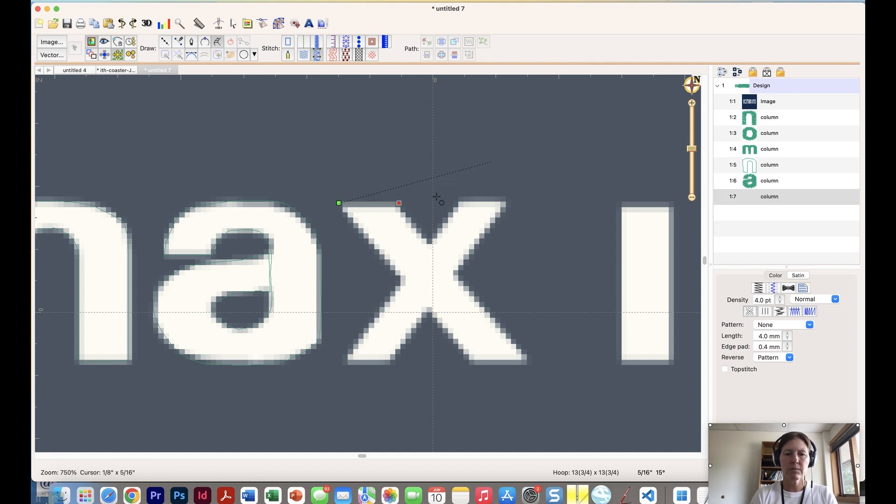
left_click(470, 363)
left_click(530, 363)
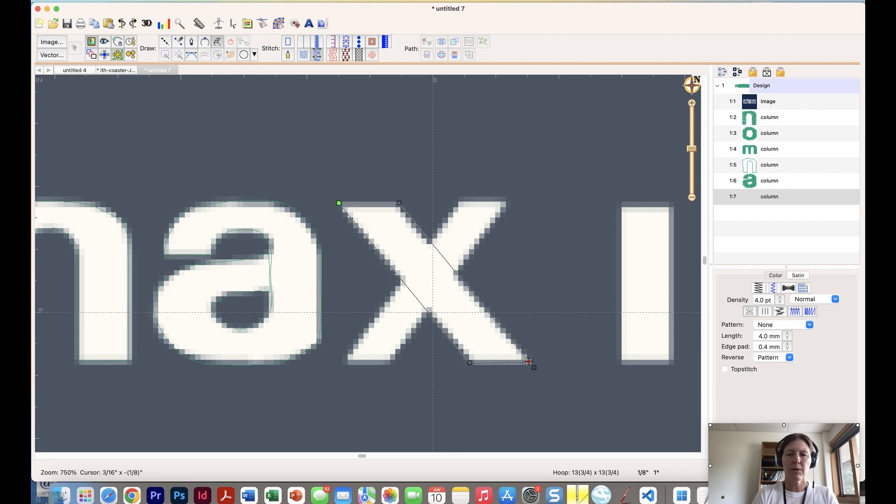
key("Return")
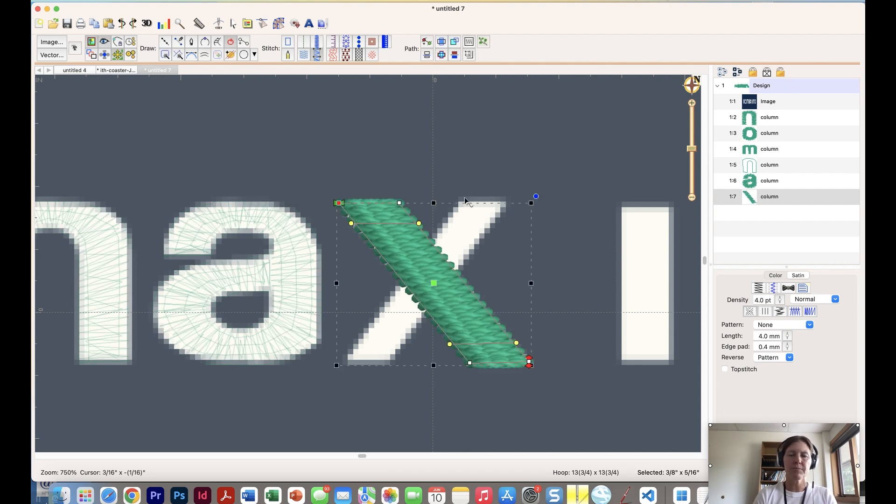
- Create a satin column for the x's upper right arm, ending at the full diagonal, and adjust its stitch angle
left_click(218, 42)
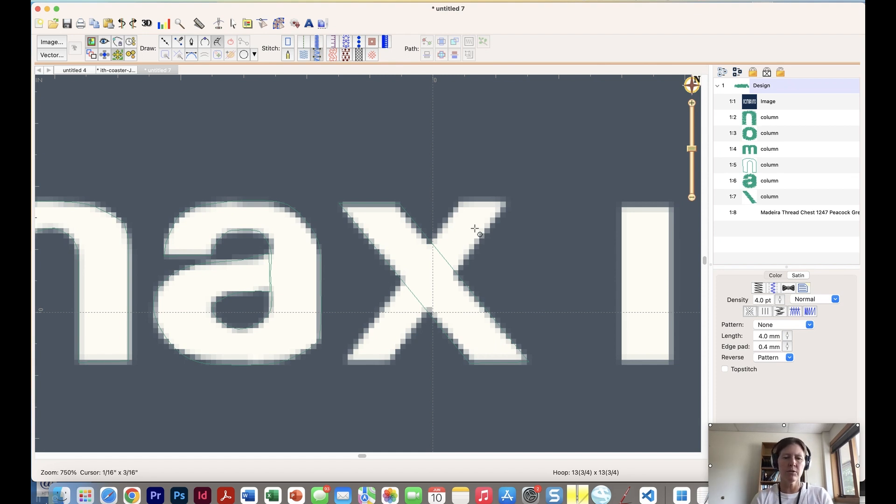
left_click(458, 200)
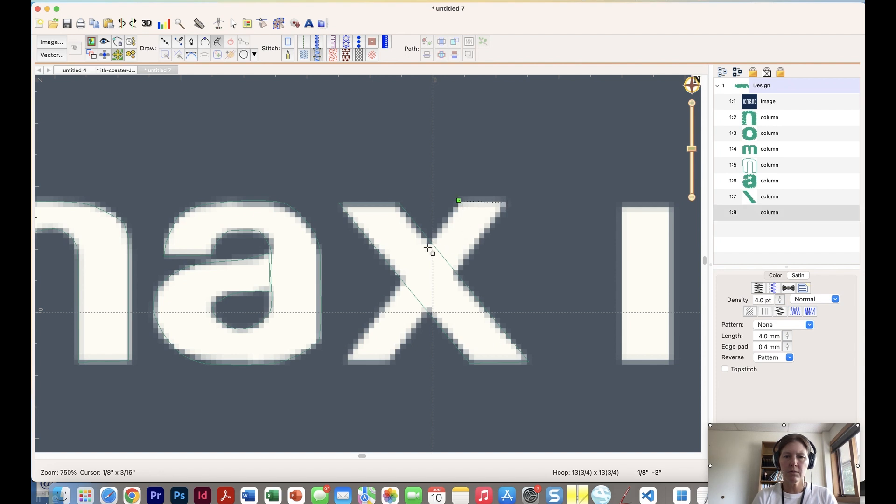
left_click(452, 275)
key("Return")
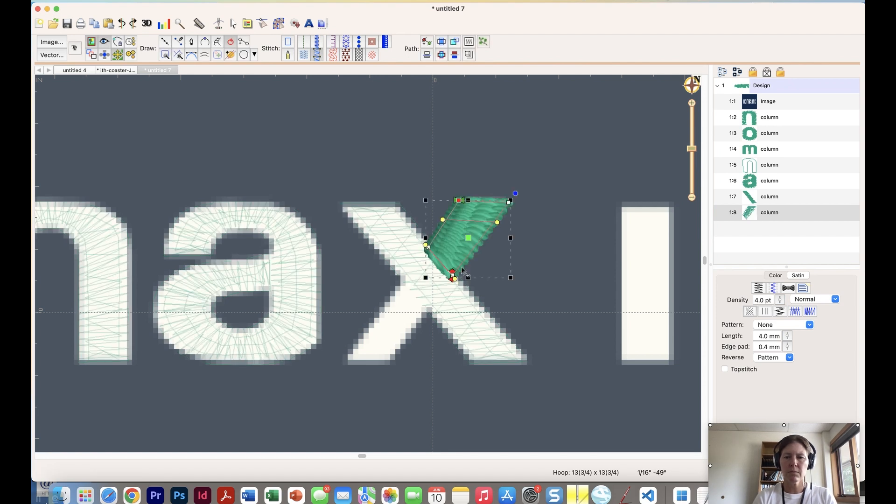
left_click(492, 255)
left_click_drag(491, 255, 489, 252)
- Create a satin column for the x's lower left arm, starting at the full diagonal, and adjust its stitch angle
left_click(217, 43)
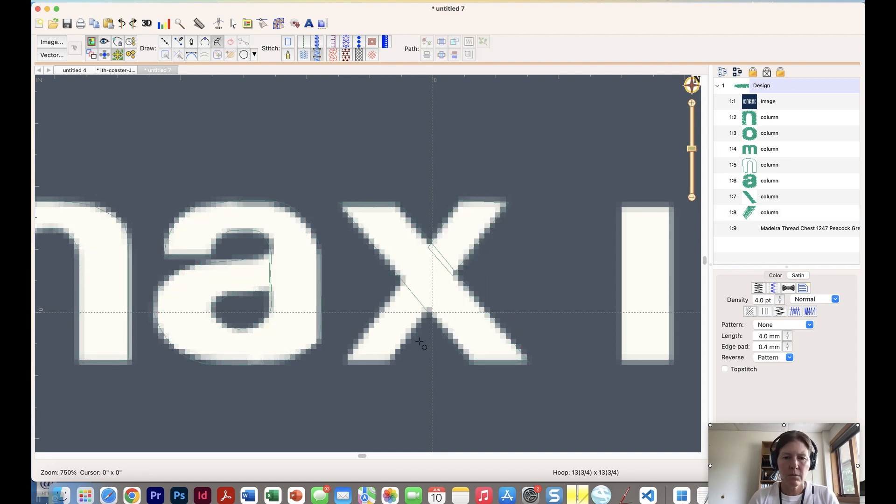
left_click(429, 311)
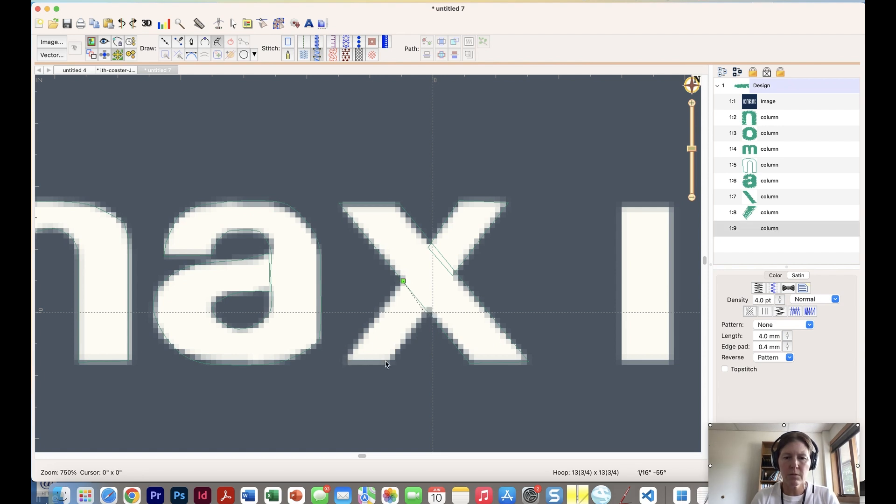
left_click(347, 360)
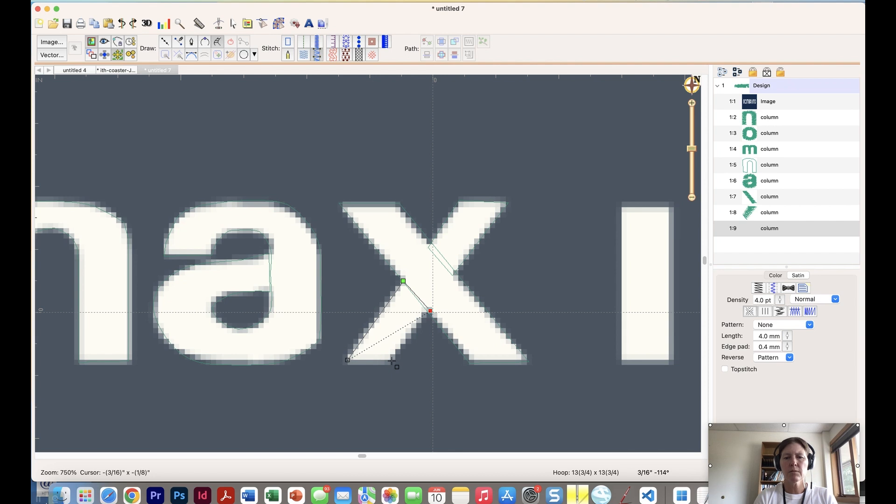
left_click(392, 361)
key("Return")
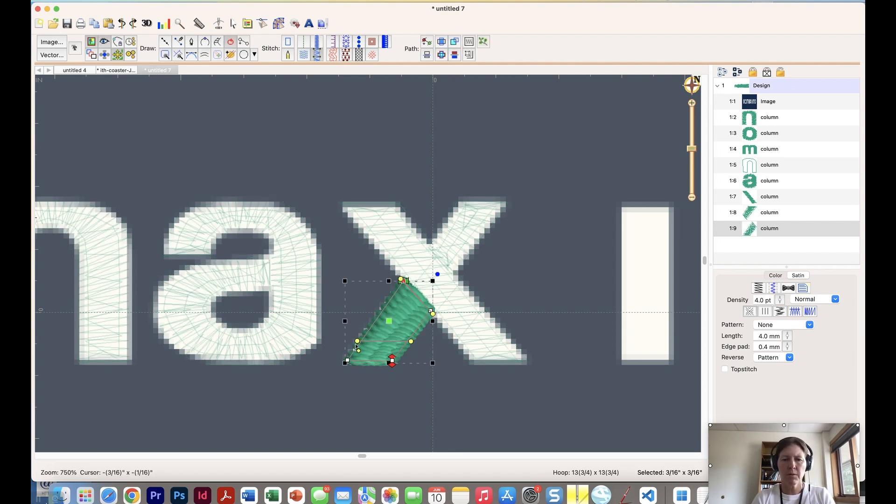
left_click_drag(358, 341, 363, 323)
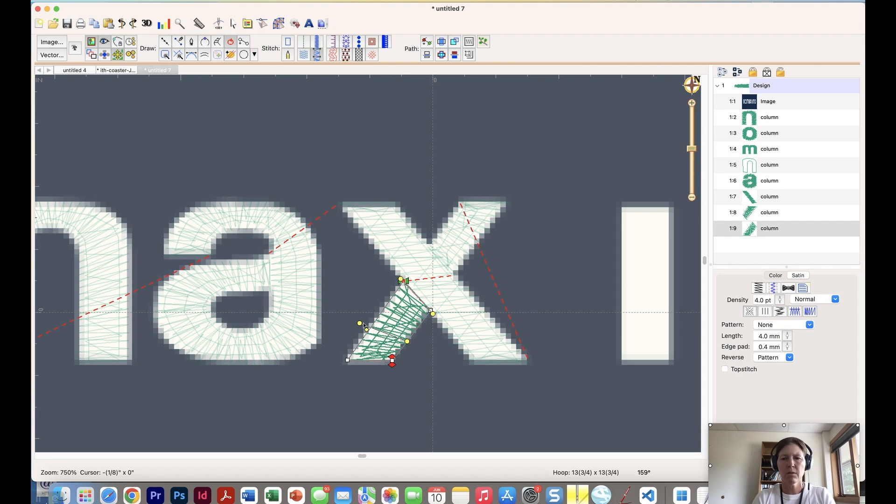
key("Return")
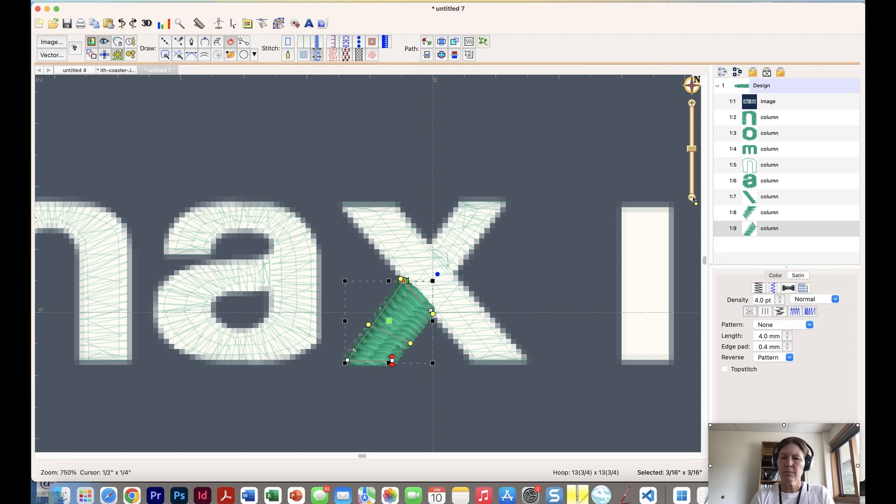
- Move the x's full diagonal column to the end of the stitching order, after the two arm columns
left_click(693, 198)
left_click(692, 198)
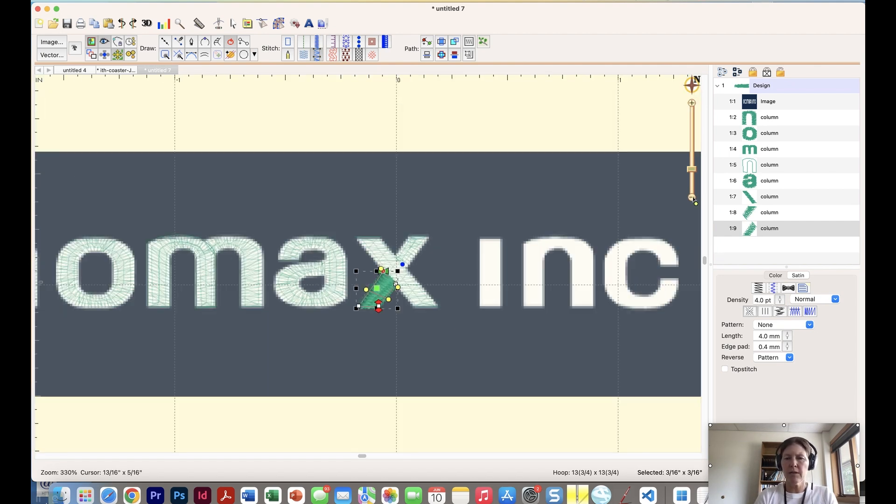
left_click(693, 198)
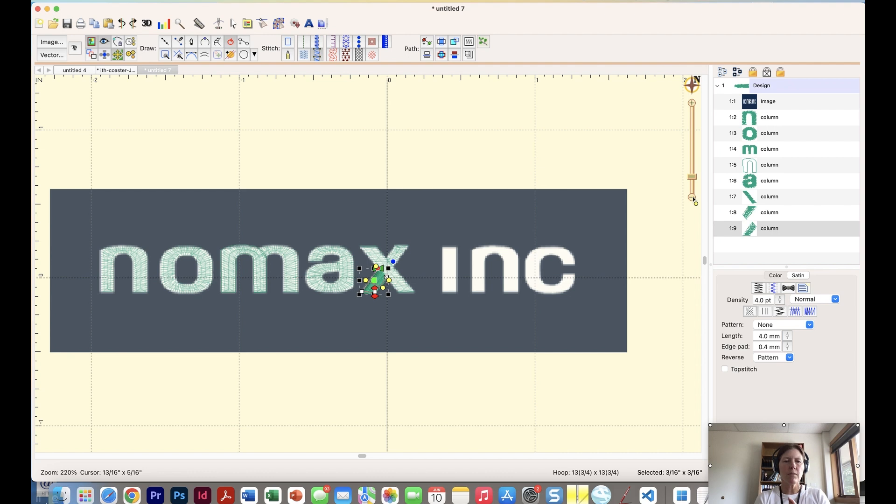
left_click(693, 197)
left_click(693, 198)
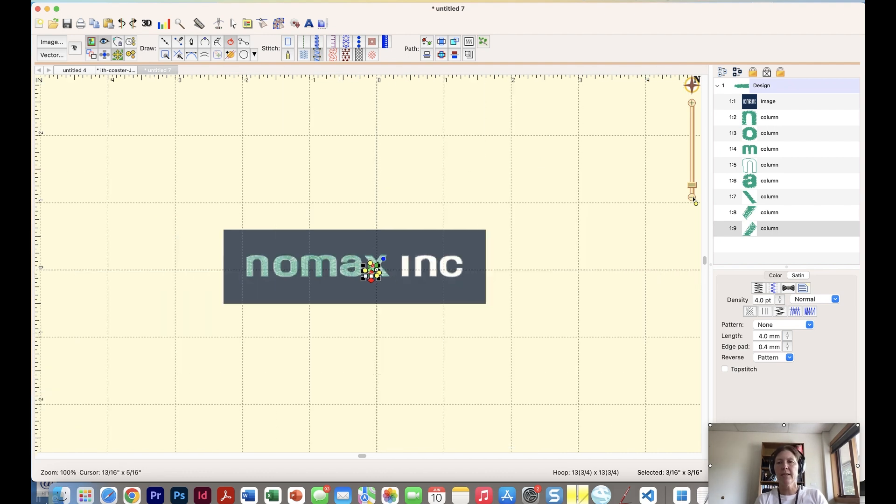
left_click(753, 200)
left_click_drag(752, 201, 750, 237)
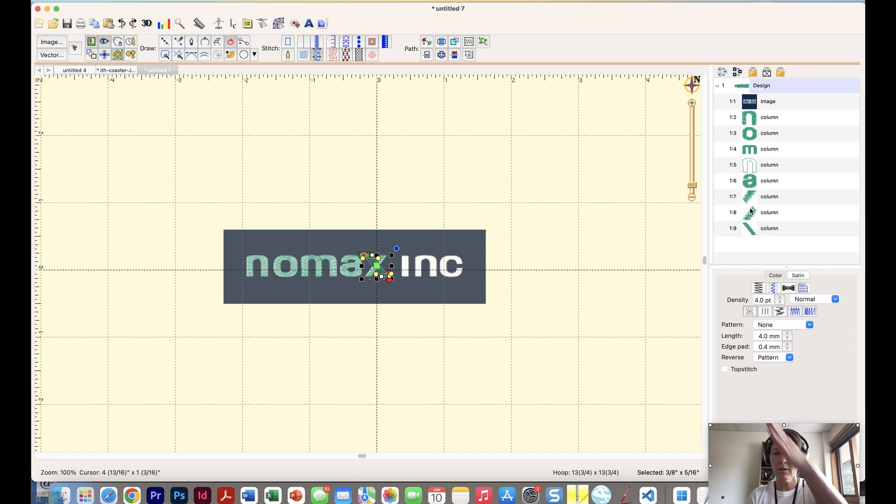
- Select the x's three columns together and connect them so they stitch as one letter
left_click(750, 198)
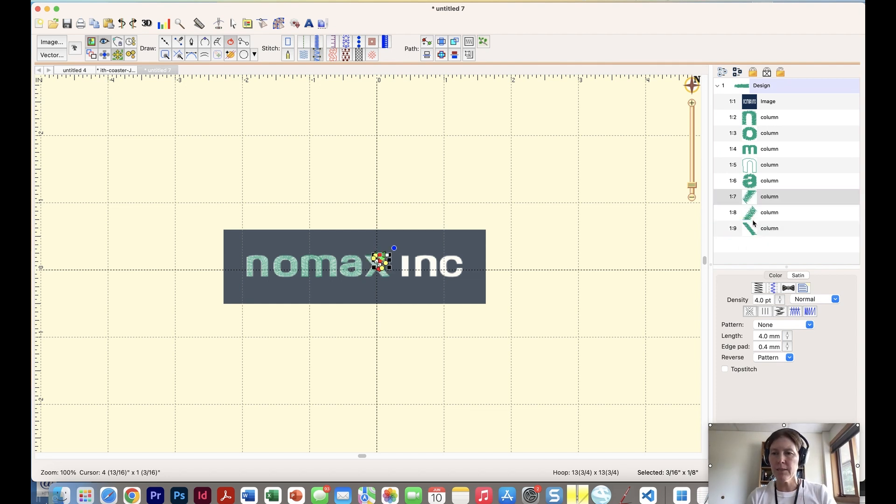
left_click(757, 228, "shift")
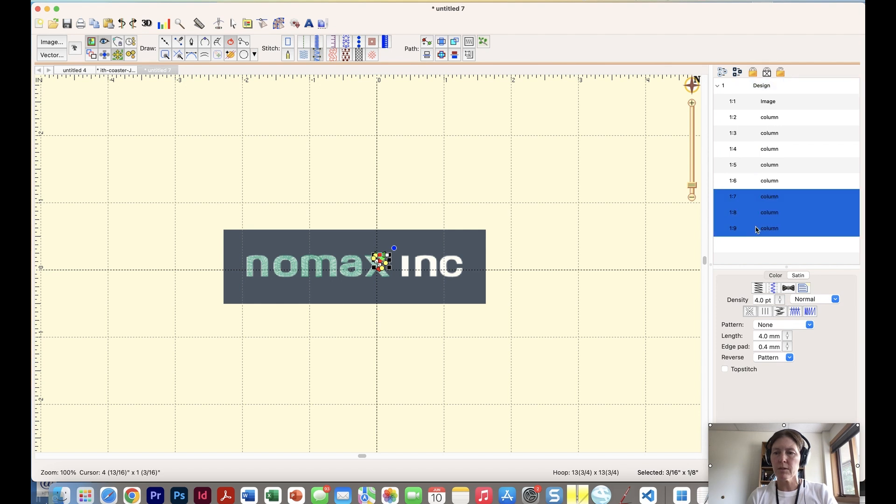
left_click(484, 42)
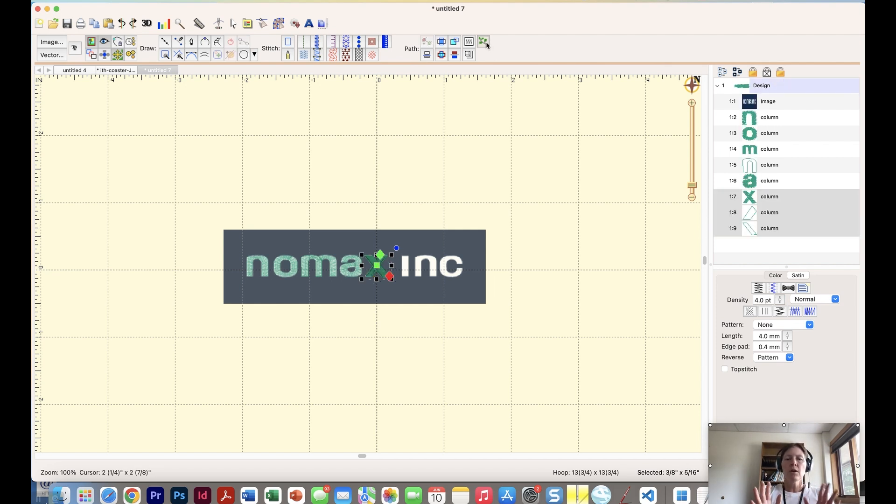